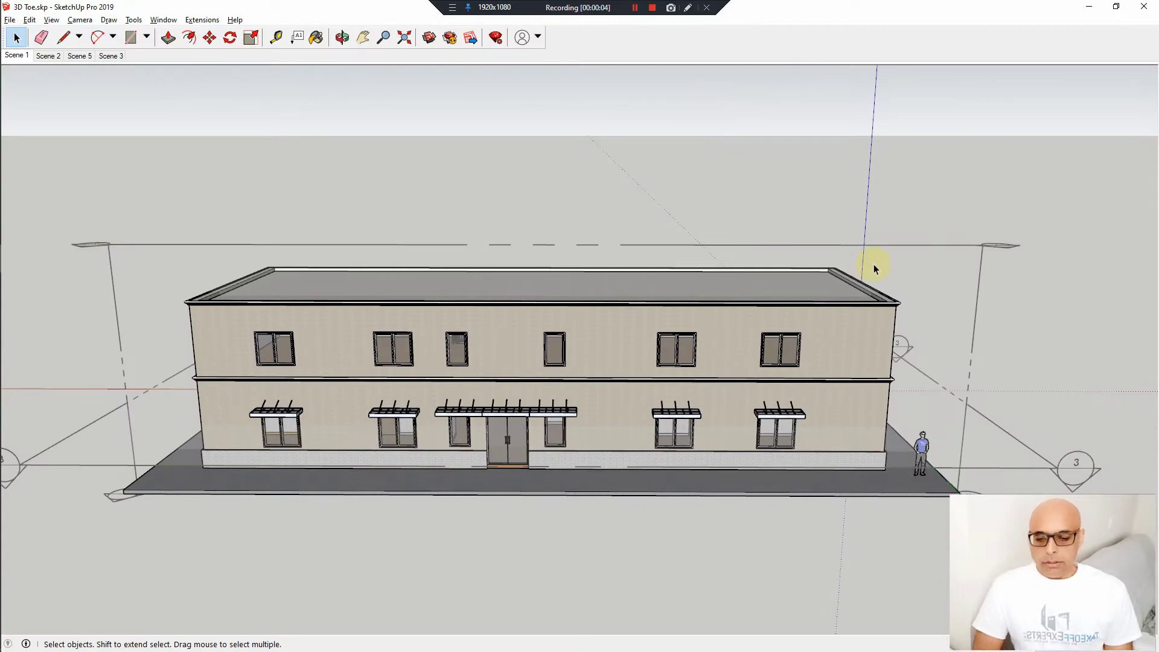
Orbit around the two-storey building, then show the sectioned ground-floor plan saved as Scene 5
middle_click_drag(877, 255, 600, 297)
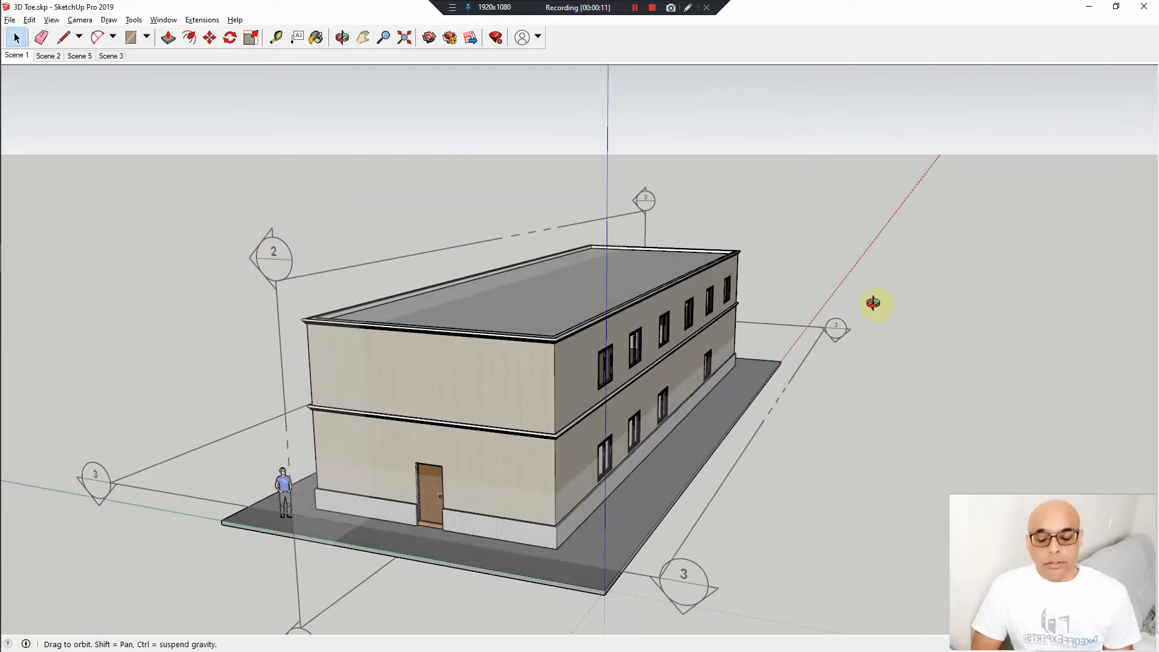
middle_click_drag(877, 305, 236, 353)
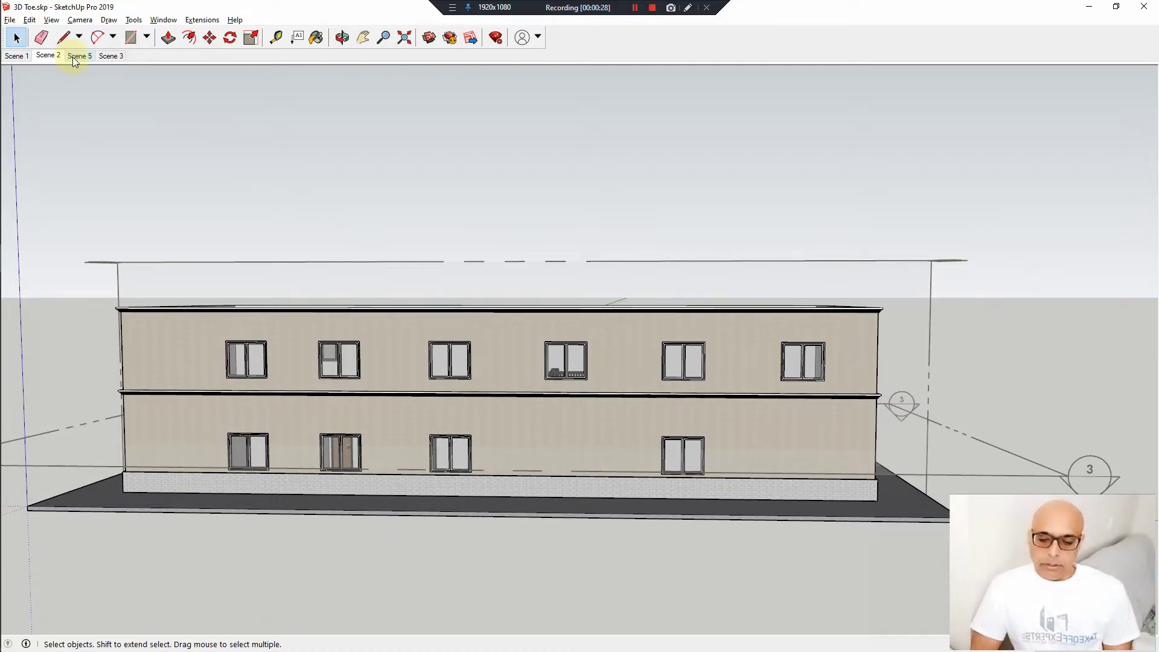
left_click(74, 56)
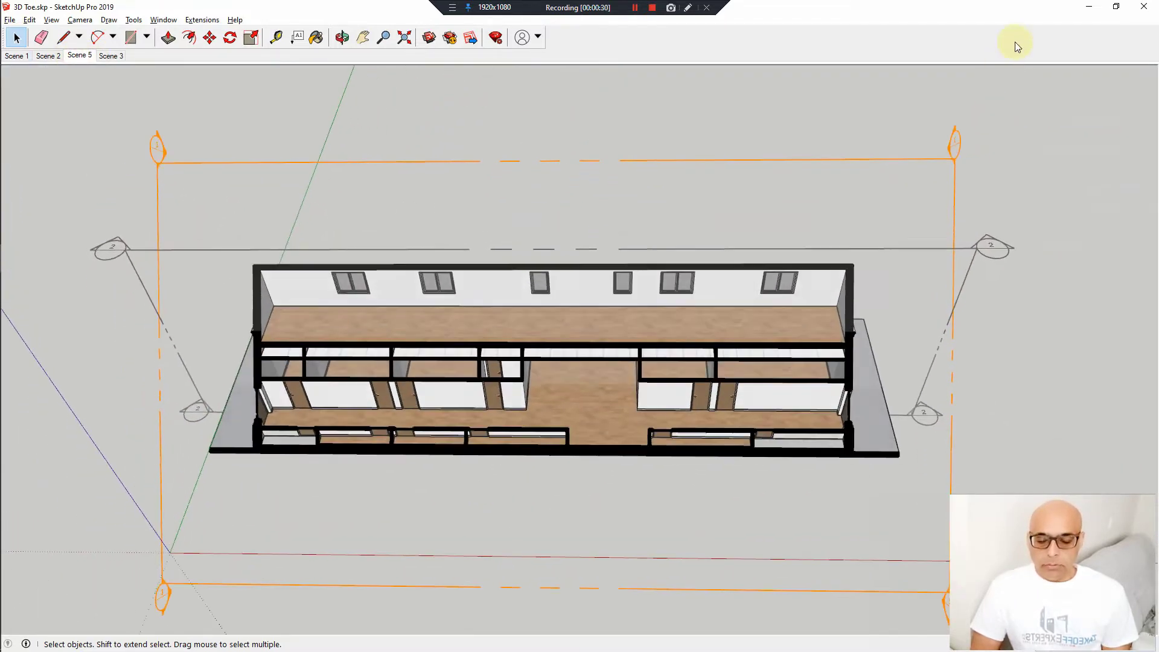
Set Bluebeam beside SketchUp, zoom the plan to about 224% on the Board Room, and show Scene 3
double_click(1059, 9)
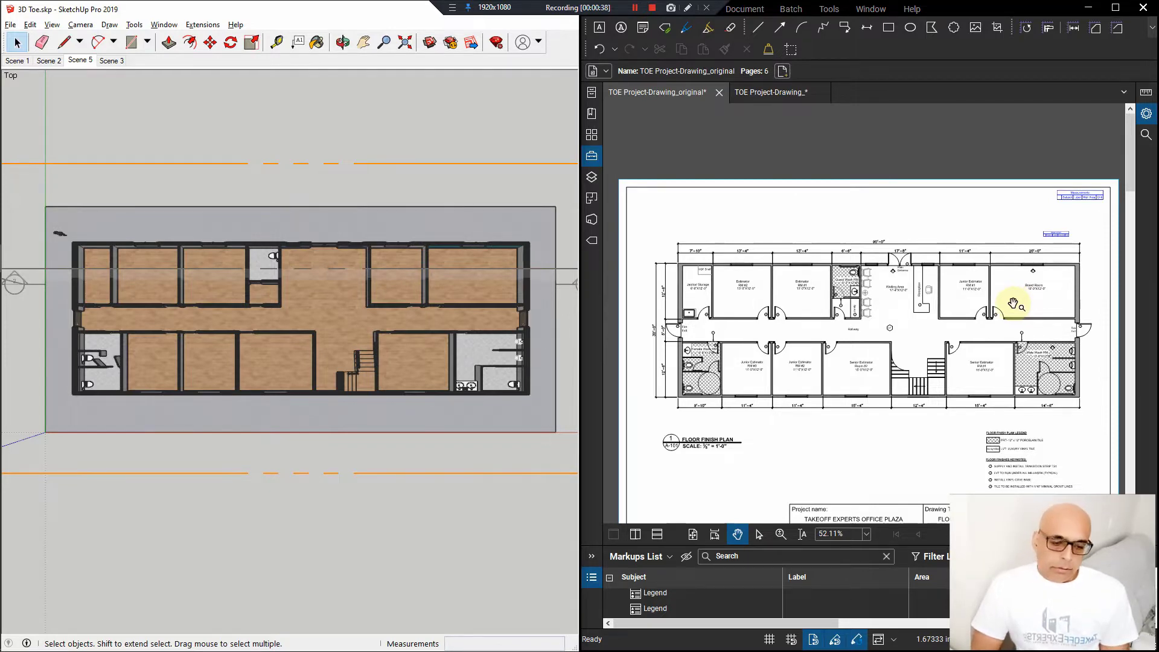
scroll(1092, 279, "up", 6)
left_click_drag(1089, 280, 991, 321)
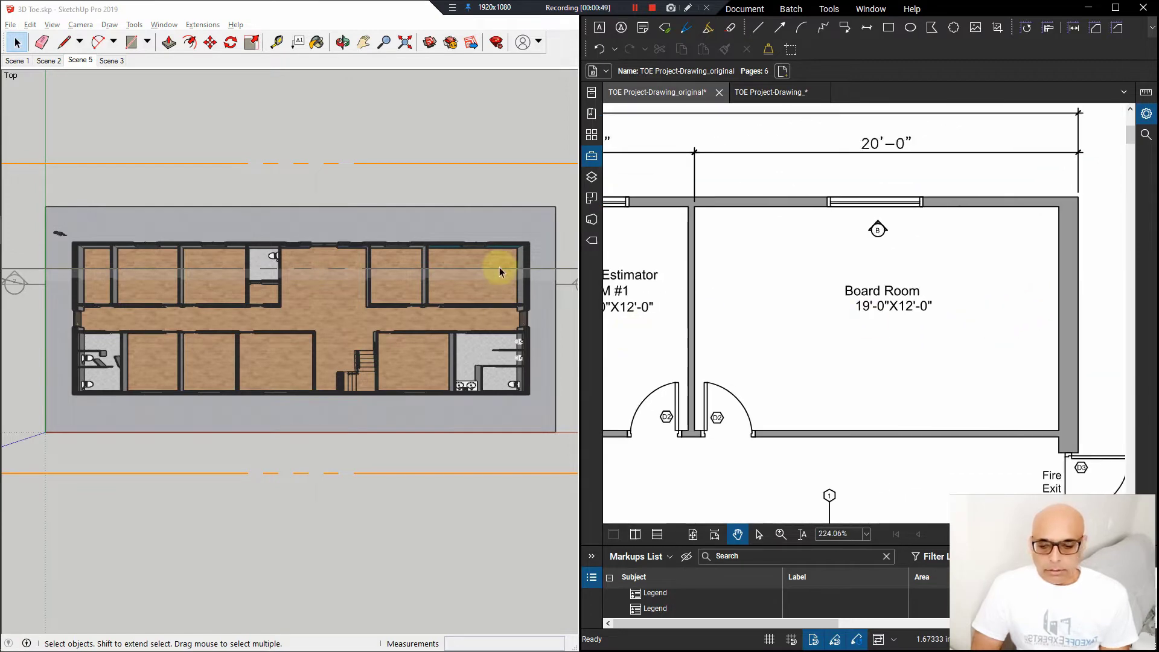
scroll(498, 267, "up", 10)
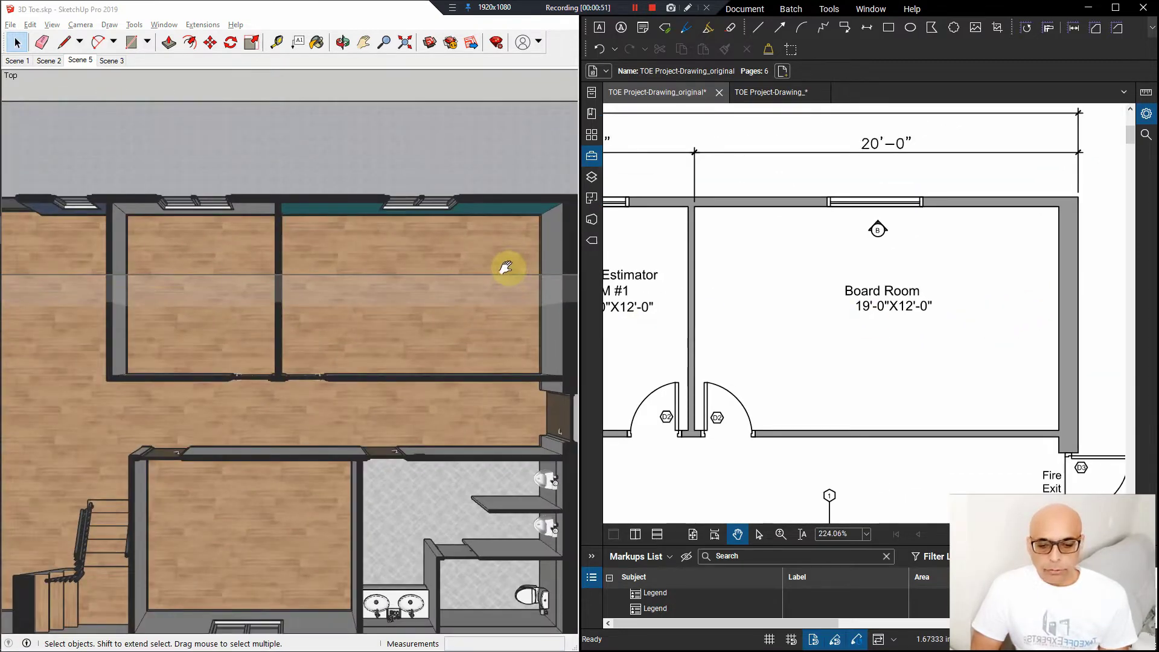
mouse_move(506, 268)
middle_mouse_down("shift")
mouse_move(357, 310)
mouse_move(390, 301)
middle_mouse_up("shift")
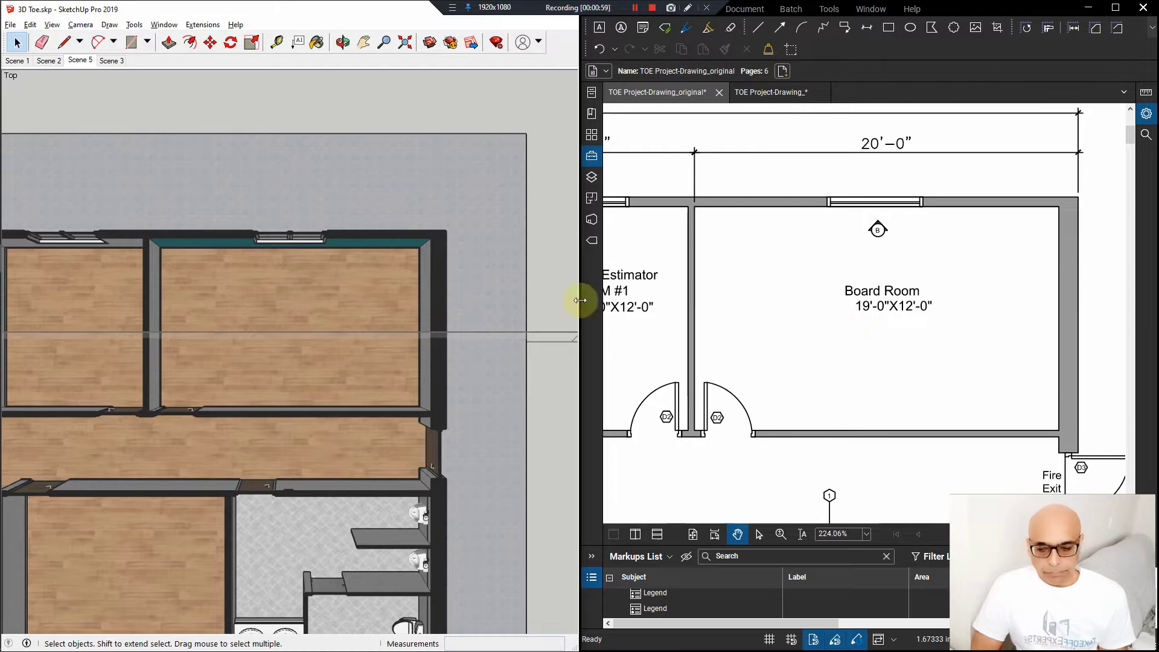
left_click(106, 64)
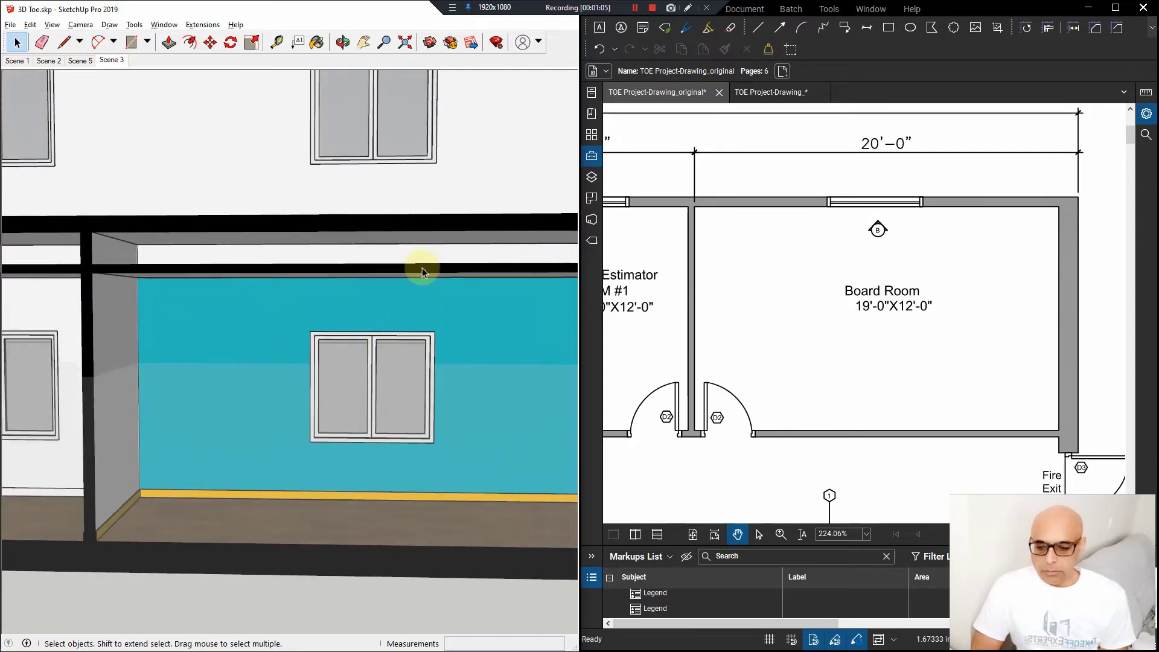
Orbit to the room's teal wall and bring up Board Room wall elevation B on A-105
middle_click_drag(422, 270, 302, 230)
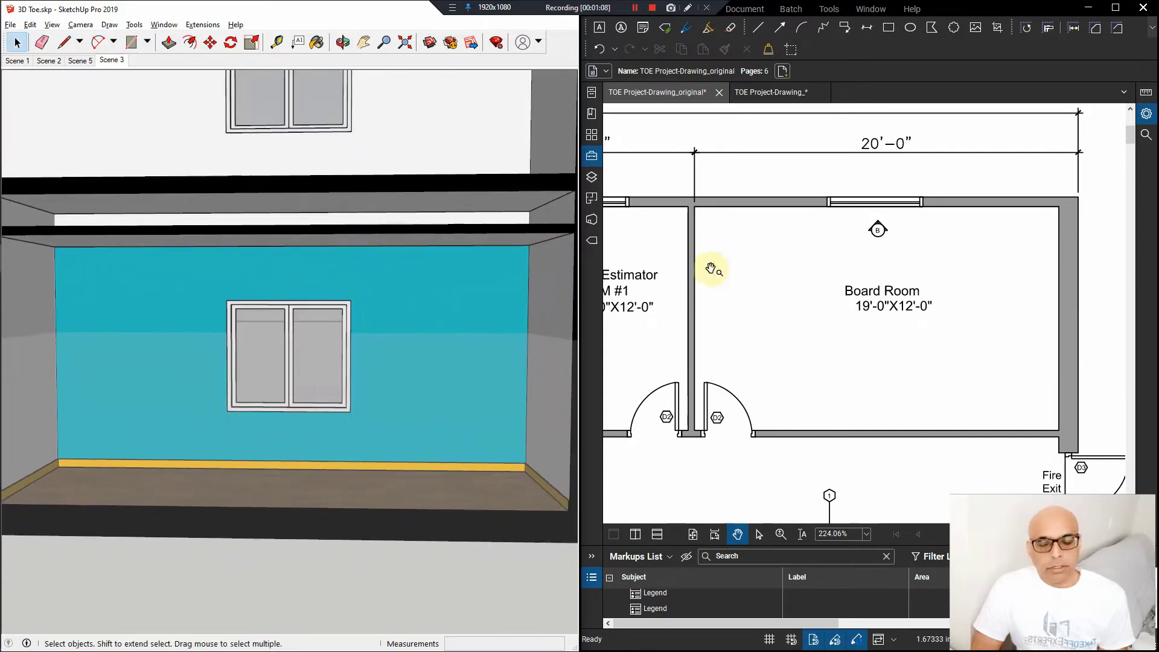
left_click(877, 232)
left_click_drag(898, 207, 907, 312)
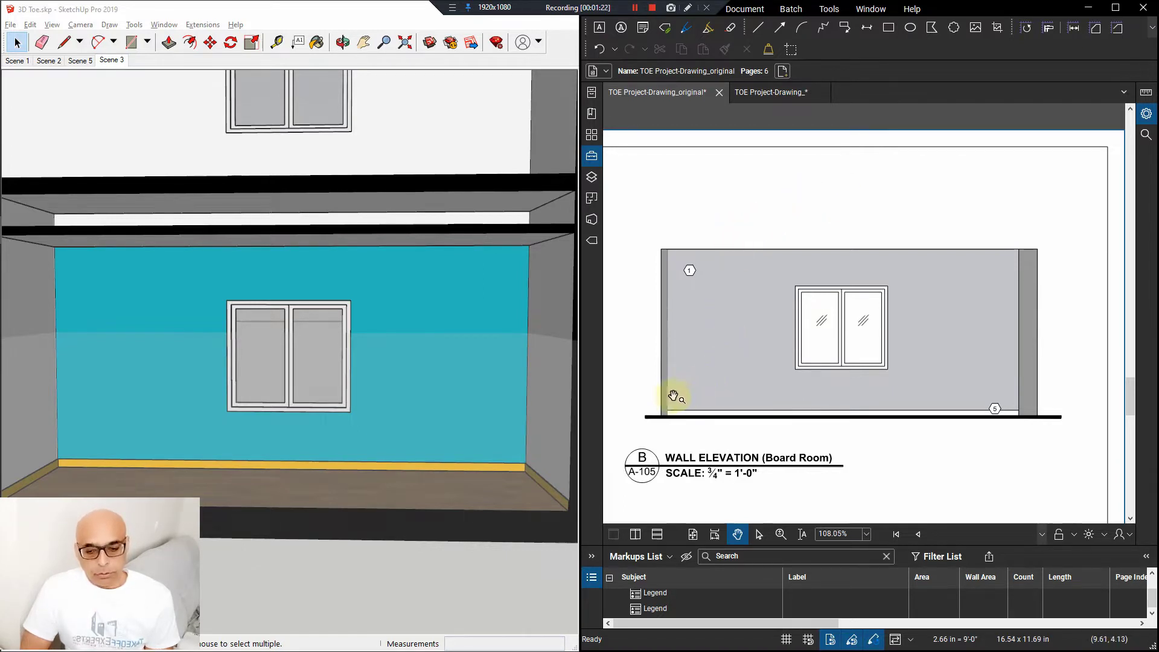
Trace the Board Room elevation wall's corners with the red GB Wall Paint area tool from the Tool Chest
left_click(593, 157)
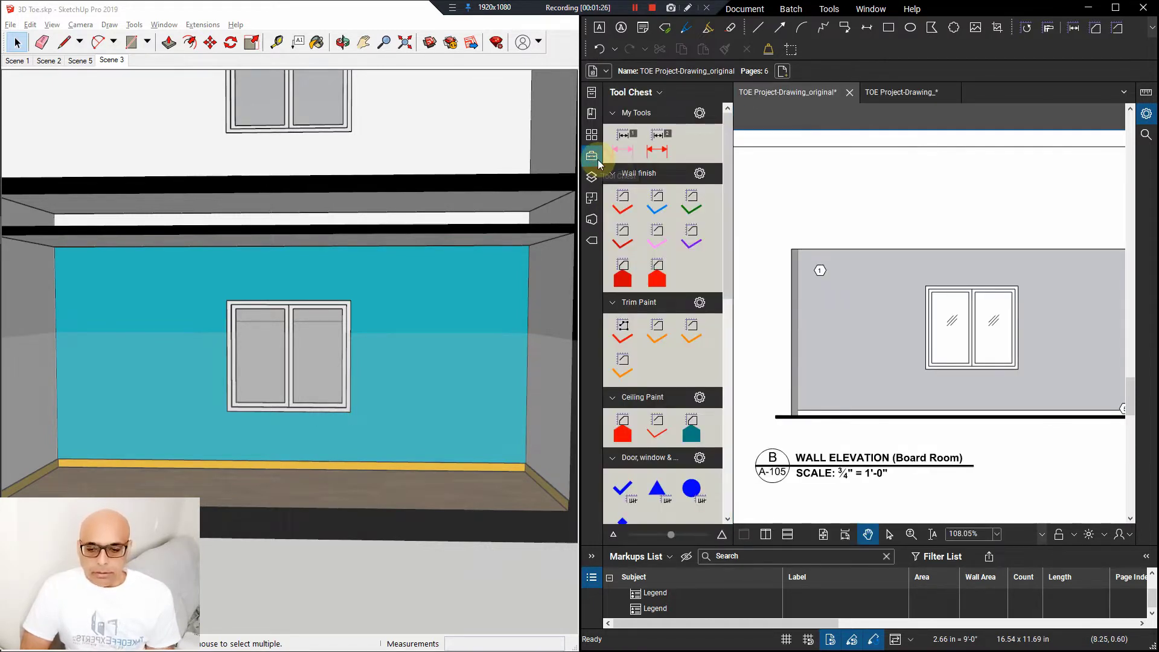
left_click(656, 273)
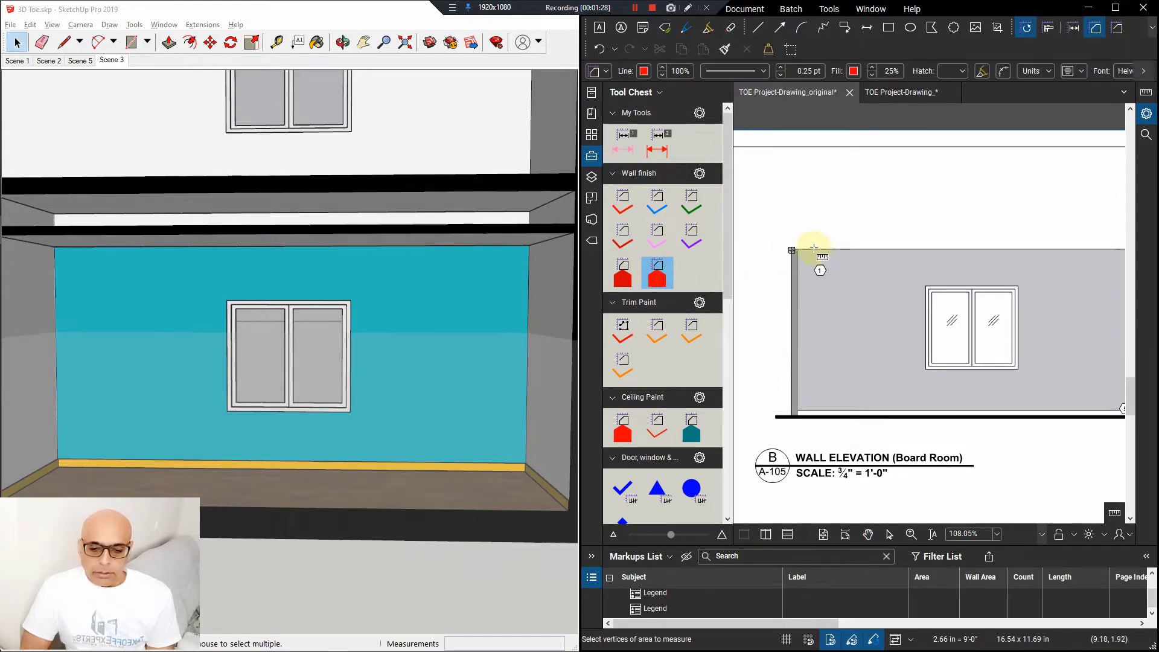
mouse_move(814, 248)
middle_mouse_down()
mouse_move(770, 202)
mouse_move(756, 207)
middle_mouse_up()
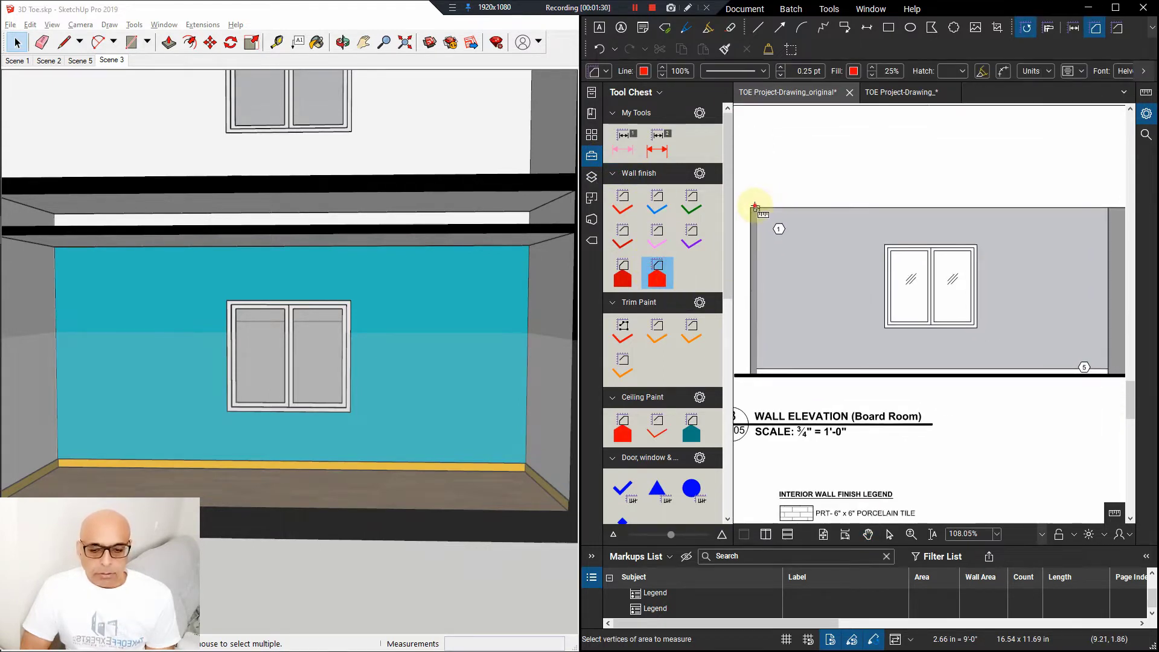
left_click(755, 207)
left_click(1110, 208)
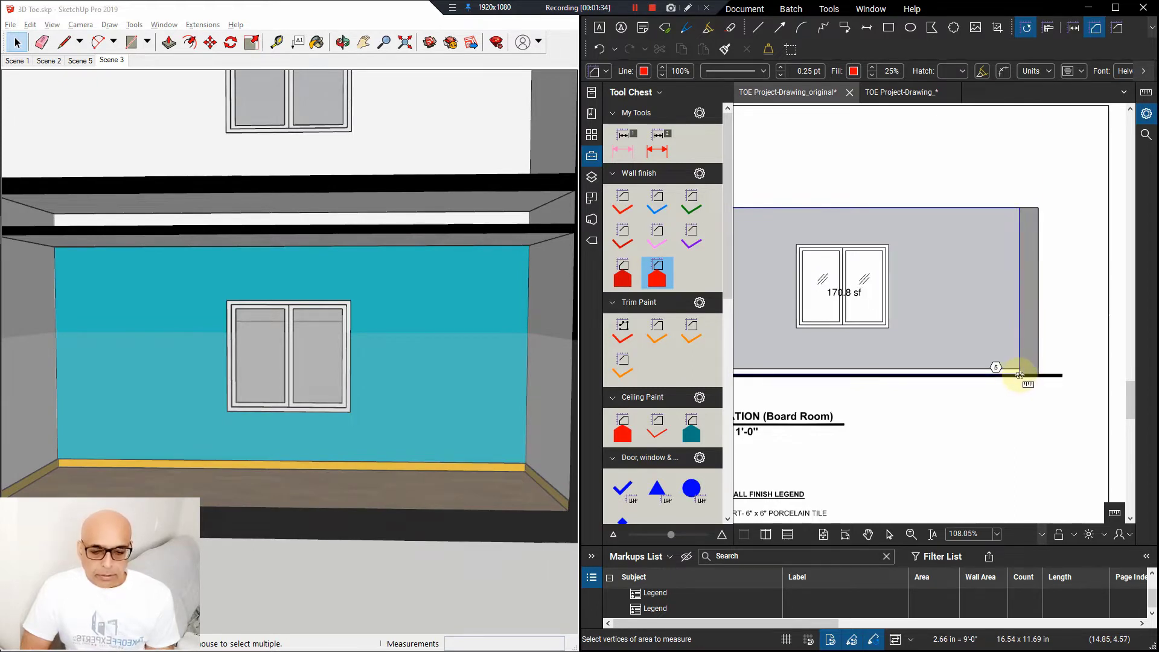
double_click(1019, 375)
Cut the window out of the wall area with Polygon Cutout, leaving 148.6 sf
left_click(1152, 27)
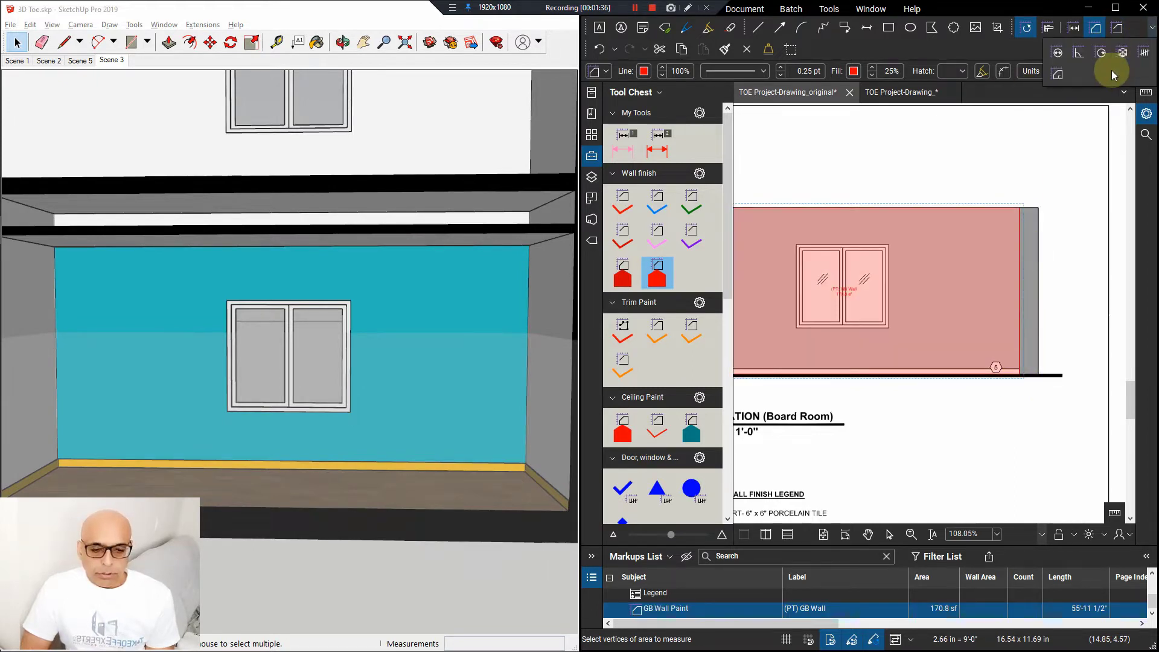
left_click(1057, 73)
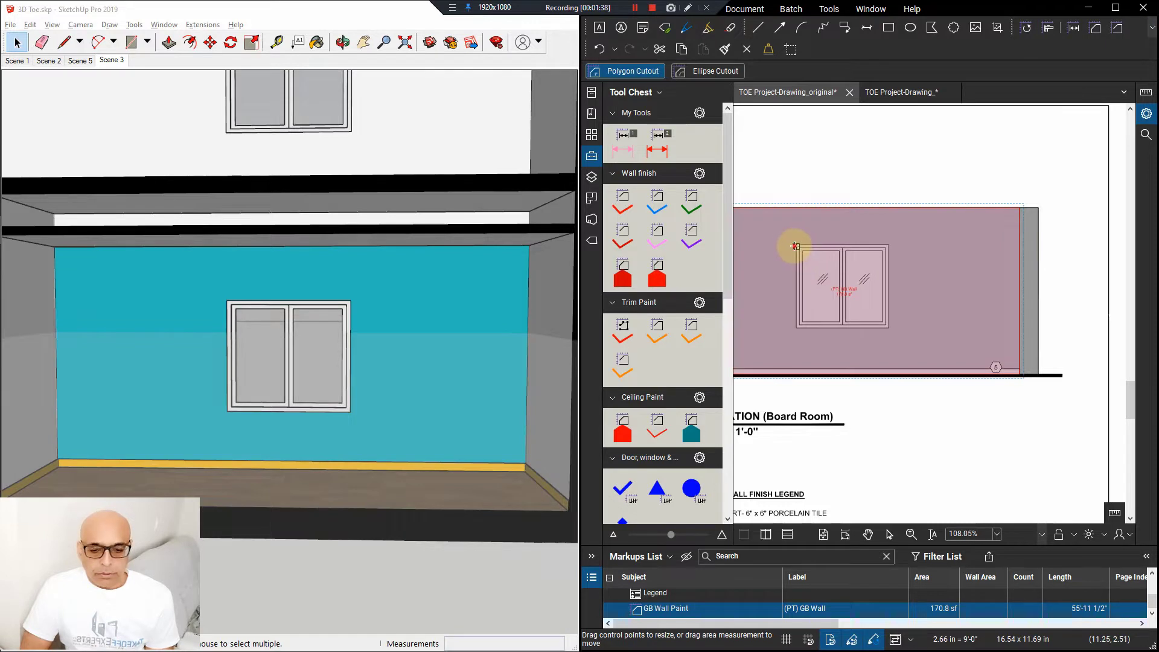
left_click_drag(795, 246, 890, 328)
middle_click_drag(847, 290, 881, 283)
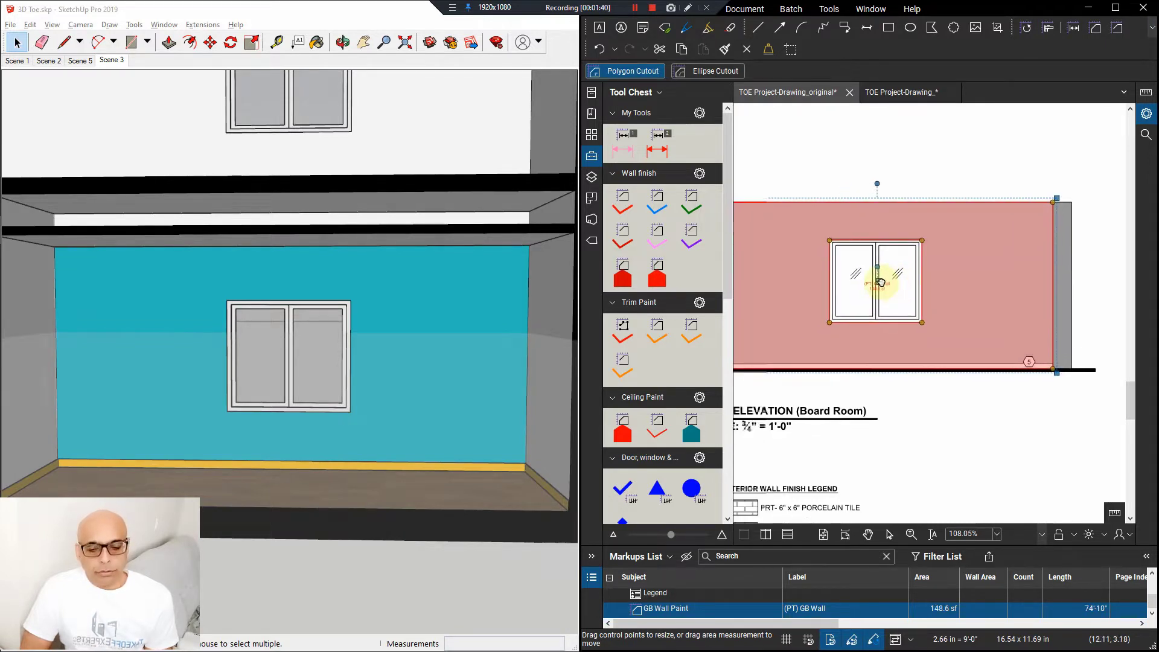
middle_click_drag(854, 228, 882, 224)
left_click(911, 175)
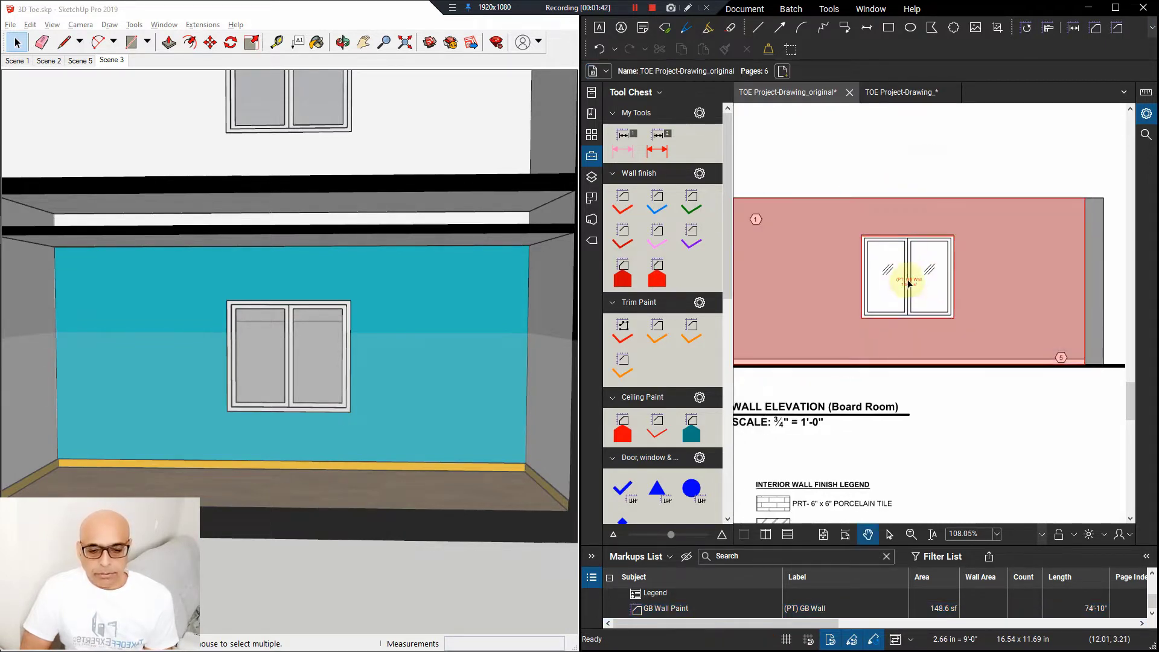
scroll(815, 259, "down", 2)
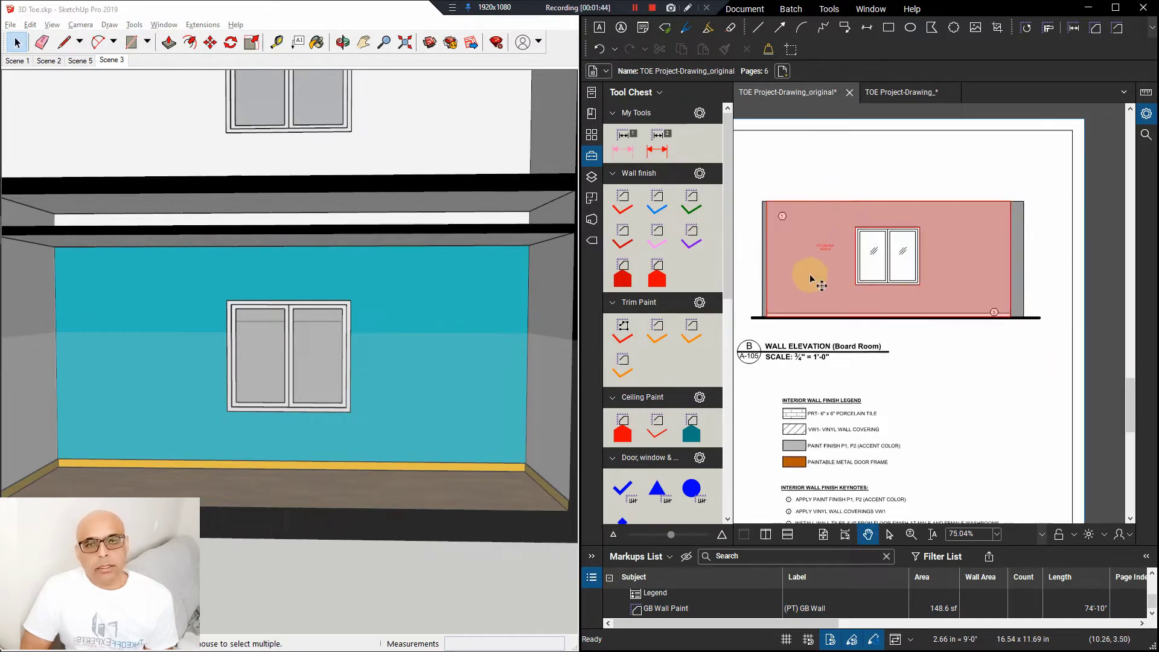
scroll(831, 273, "up", 2)
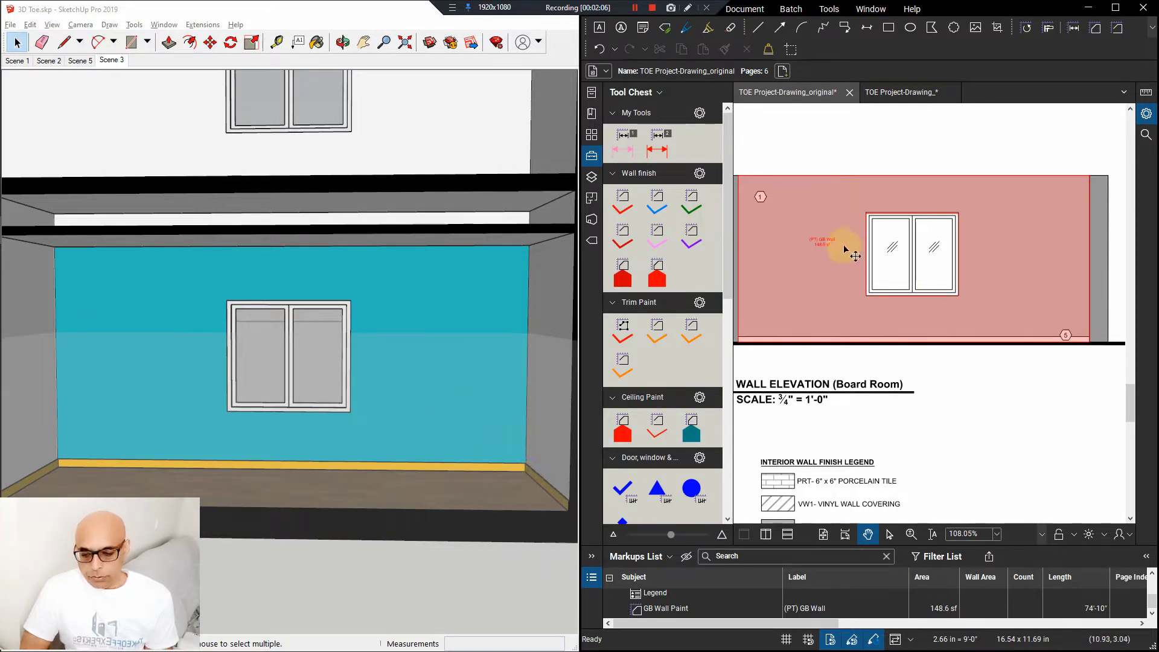
scroll(835, 245, "up", 2)
scroll(835, 246, "up", 5)
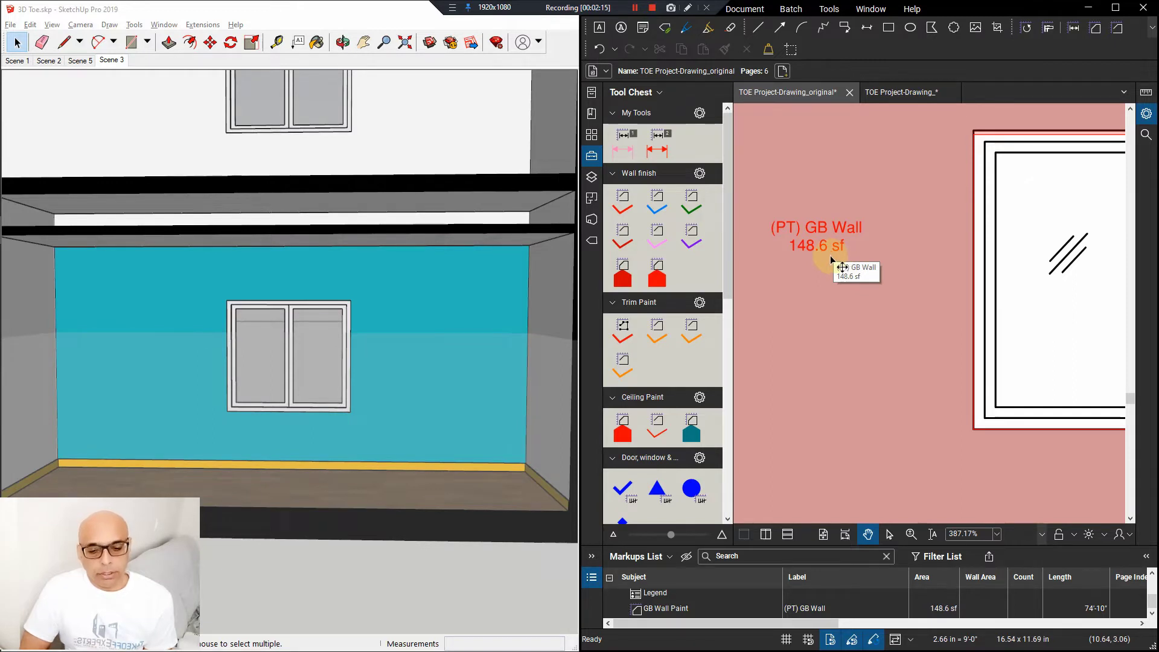
scroll(830, 255, "down", 5)
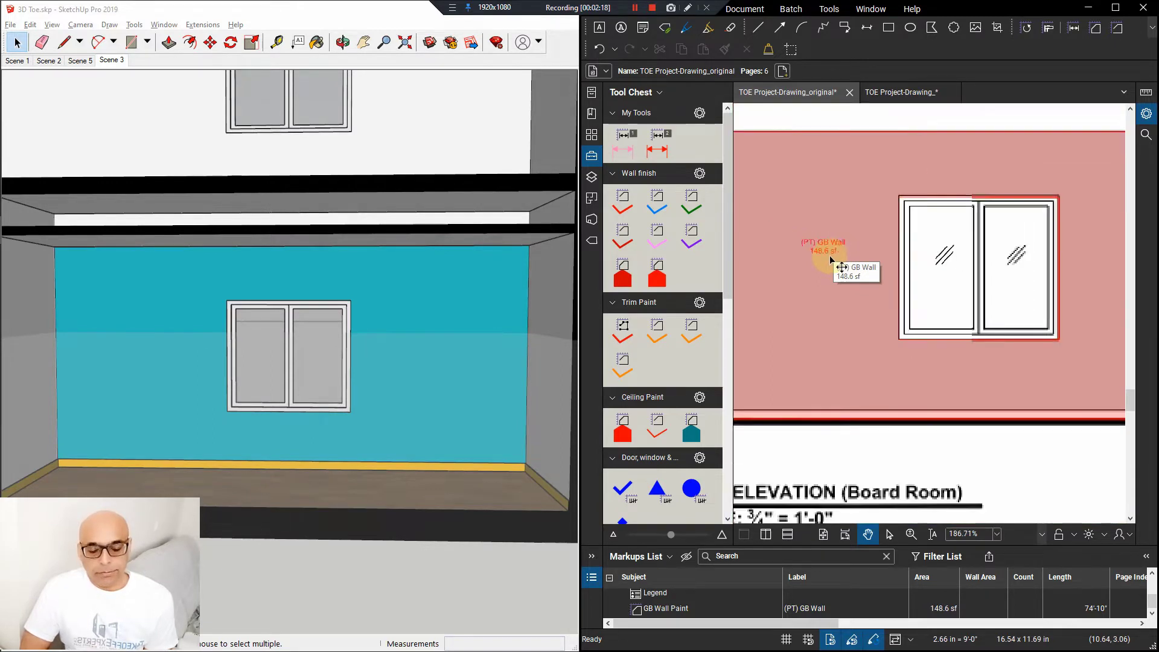
scroll(863, 175, "down", 2)
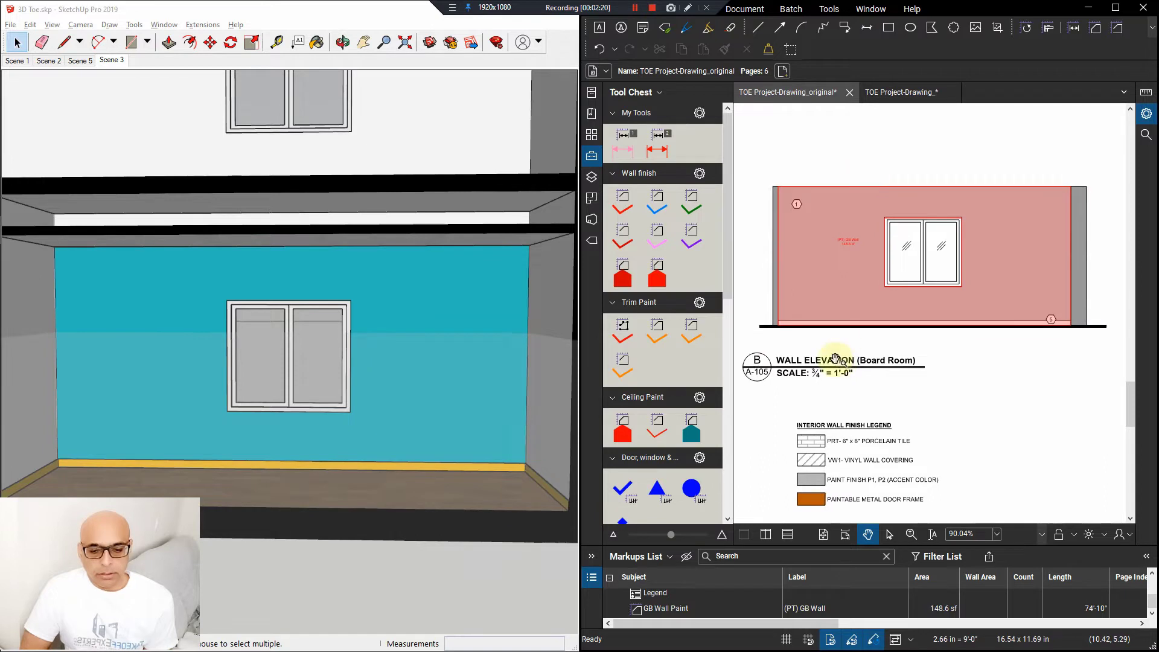
Review the 148.6 sf wall markup and keynotes, then pick the wood baseboard trim tool
left_click_drag(831, 374, 829, 269)
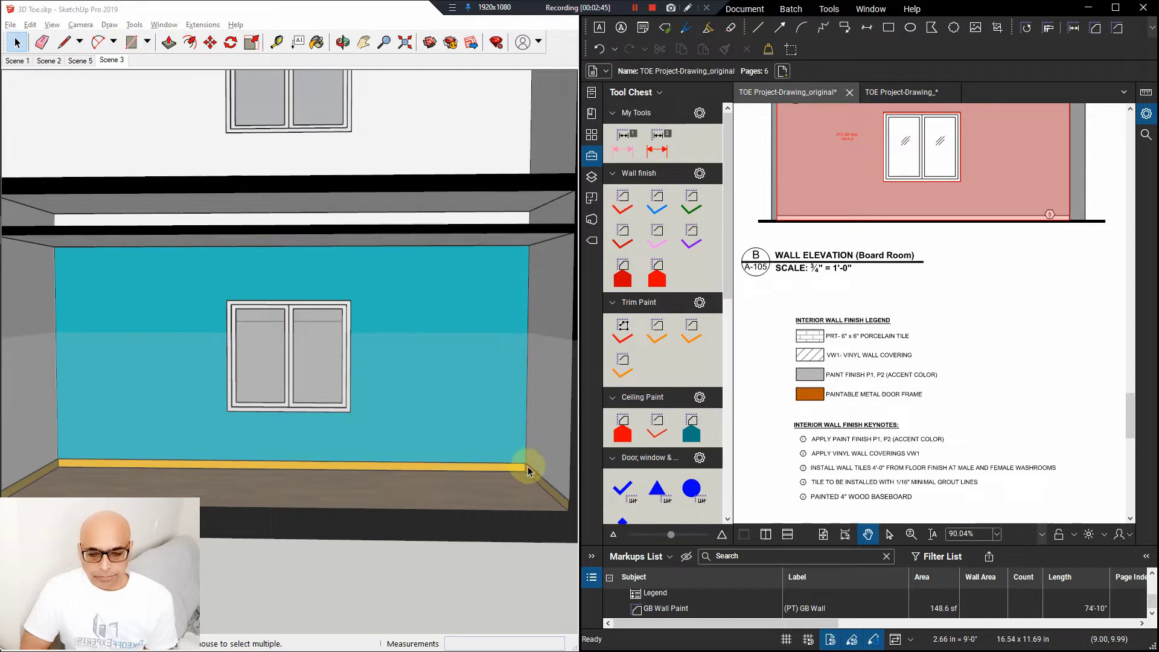
scroll(946, 282, "down", 3)
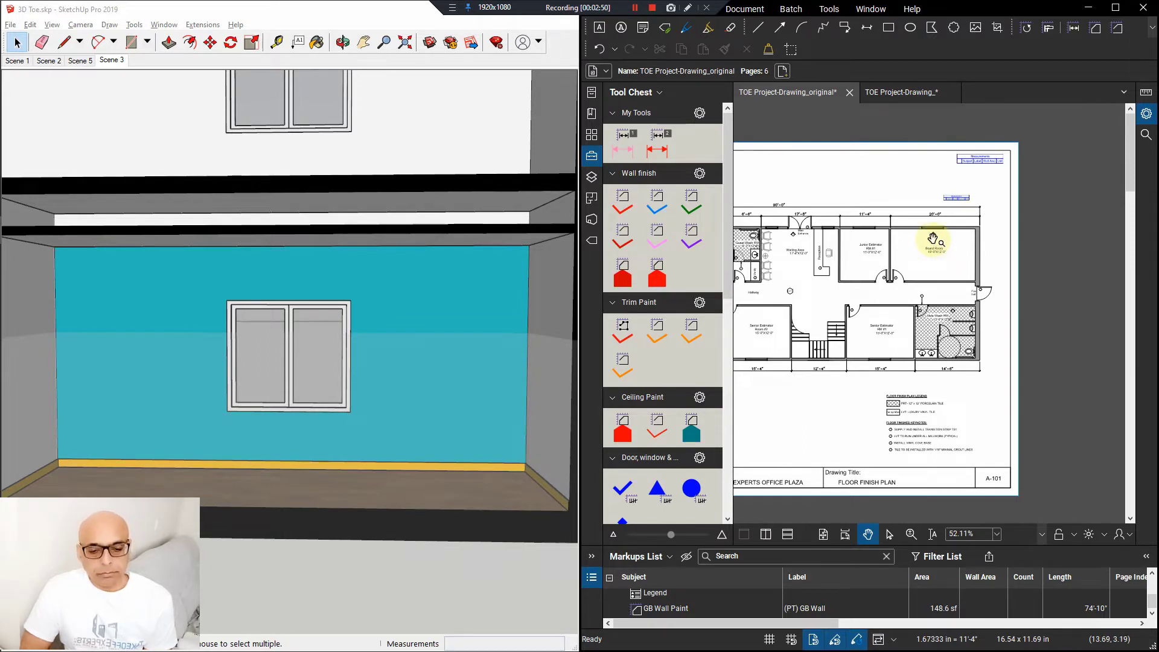
left_click(657, 331)
Trace the Board Room perimeter from the door, measuring 58'-6 1/4" of Wood Baseboard 4"
scroll(939, 228, "up", 5)
scroll(790, 393, "up", 4)
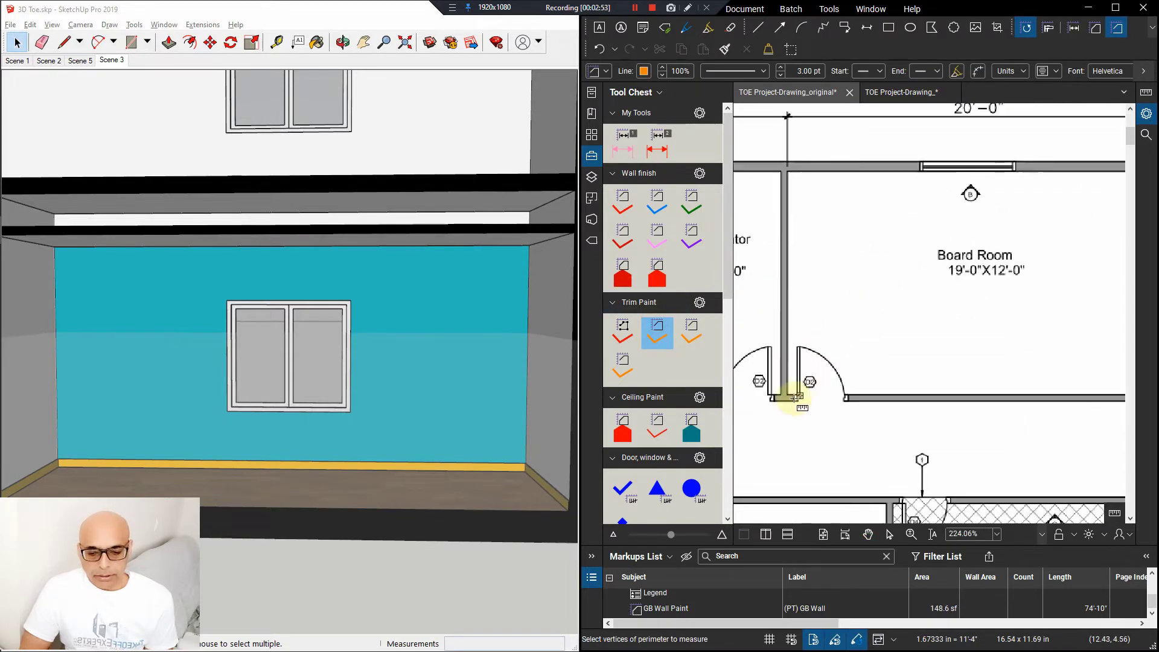
left_click(787, 395)
scroll(787, 395, "down", 2)
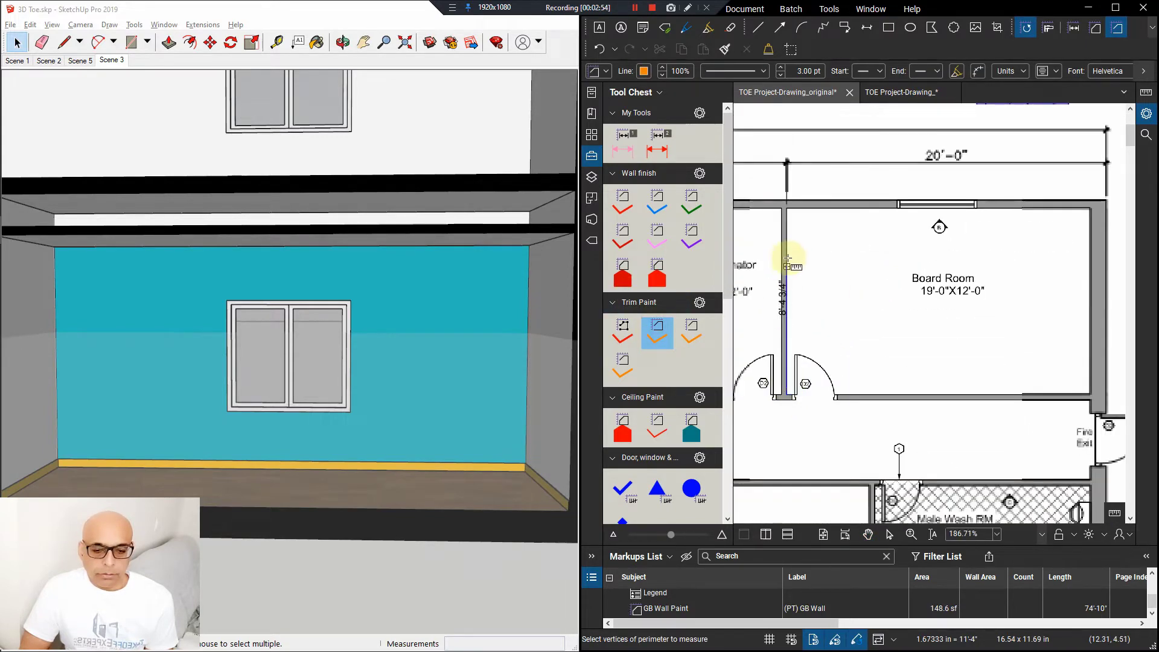
left_click(786, 209)
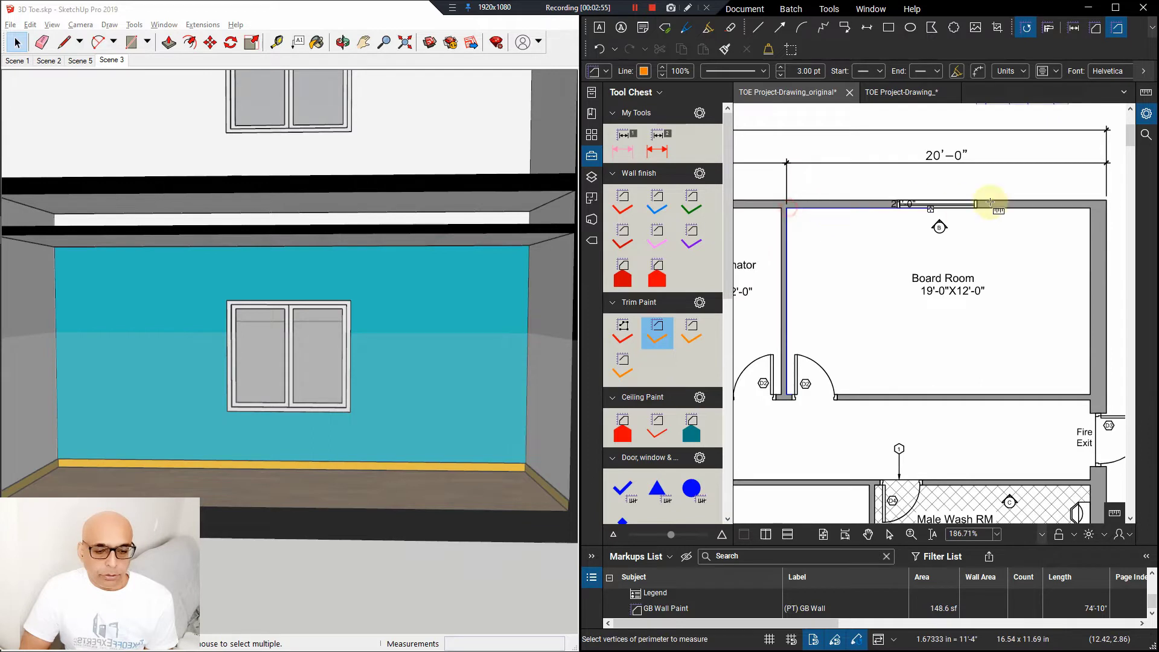
left_click(1090, 207)
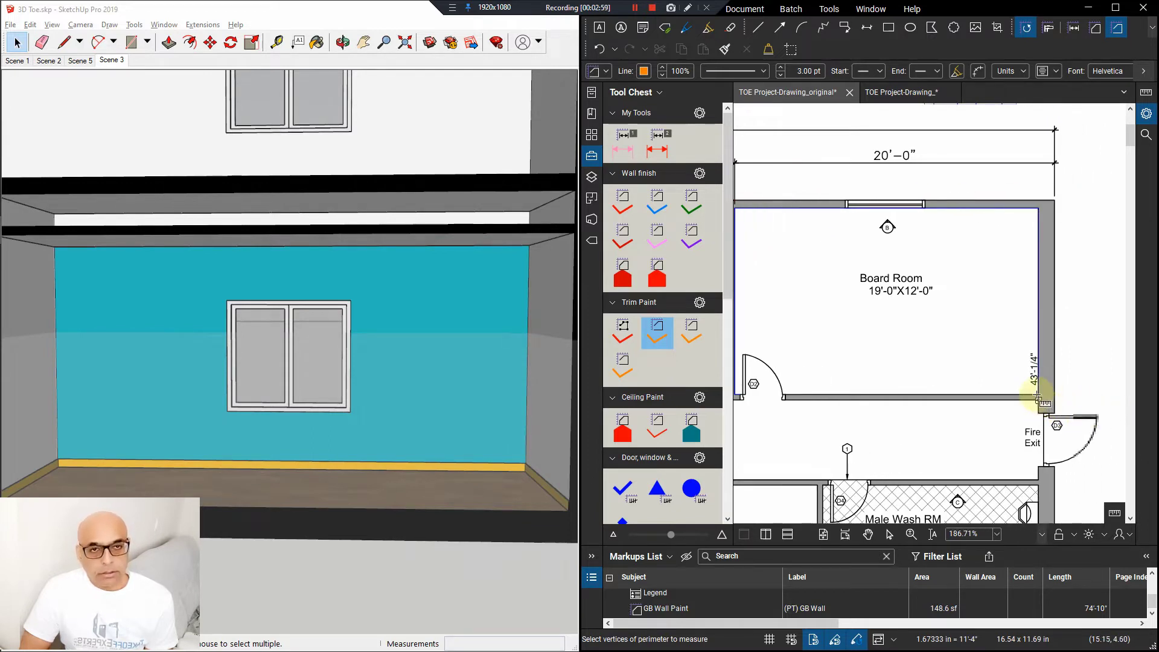
left_click(1038, 395)
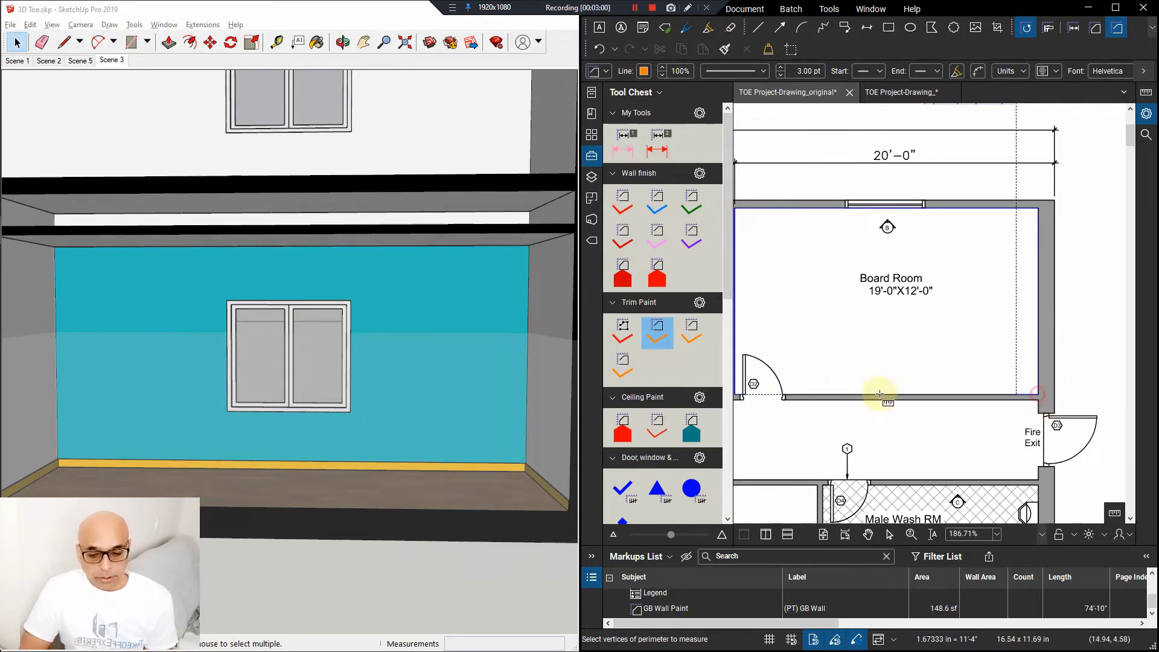
double_click(779, 395)
key("Escape")
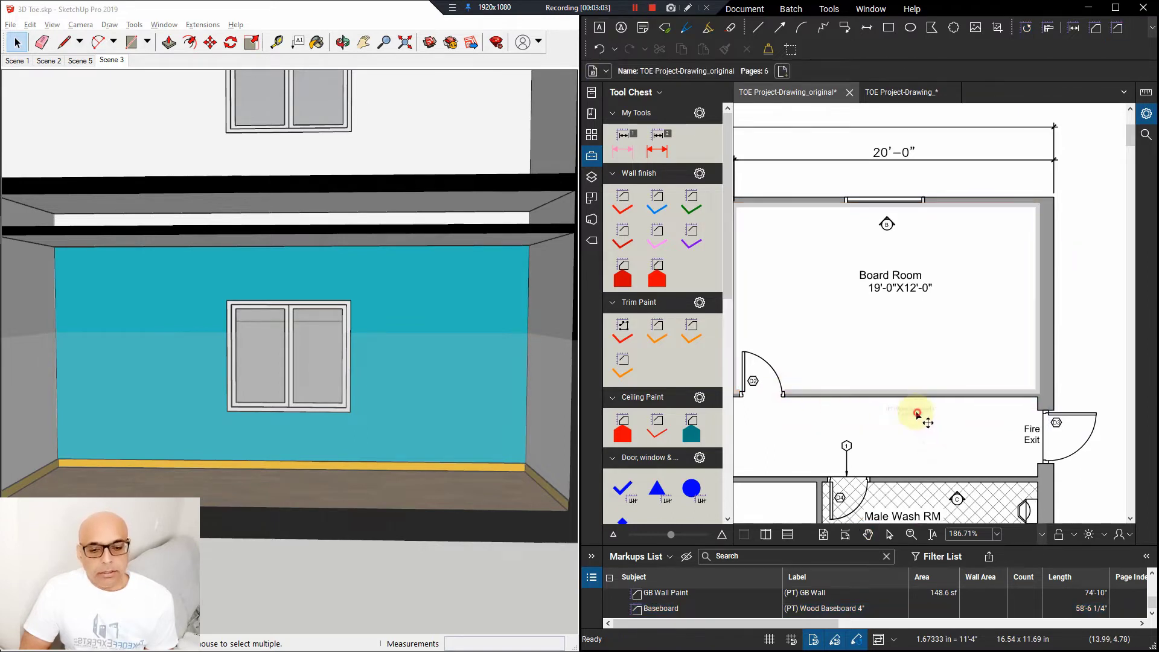
Add a Measurement legend for the baseboard markup, then switch to the other marked-up drawing
scroll(903, 379, "up", 4)
left_click(898, 380)
right_click(899, 381)
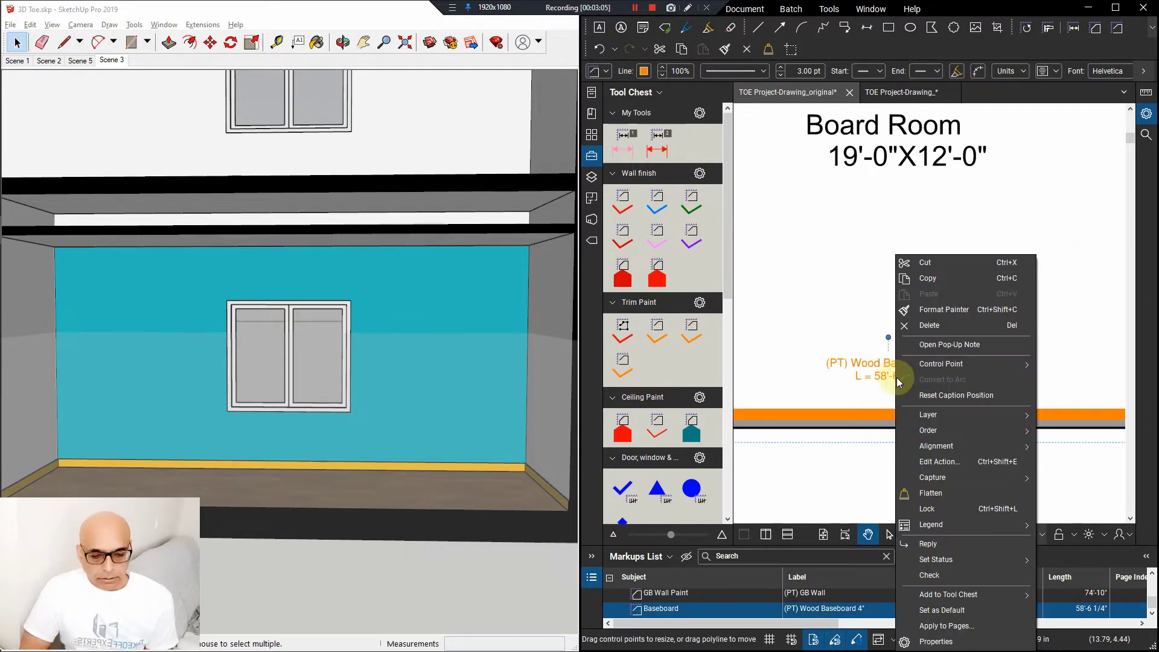
mouse_move(1007, 527)
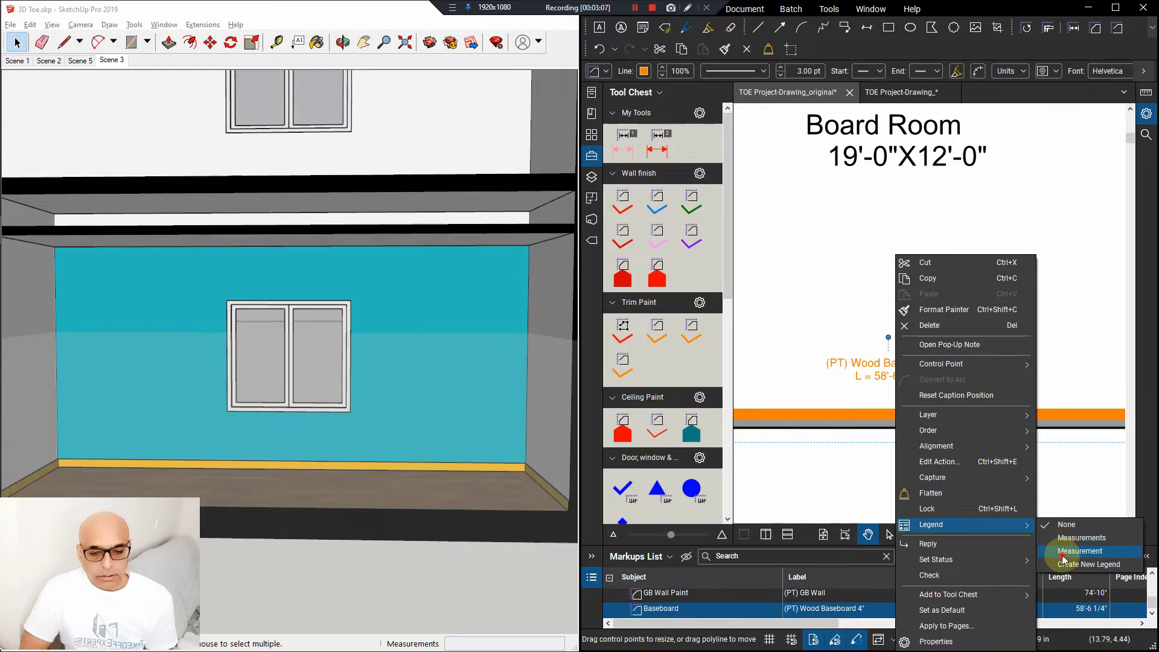
left_click(1080, 550)
scroll(935, 389, "down", 4)
scroll(935, 389, "down", 1)
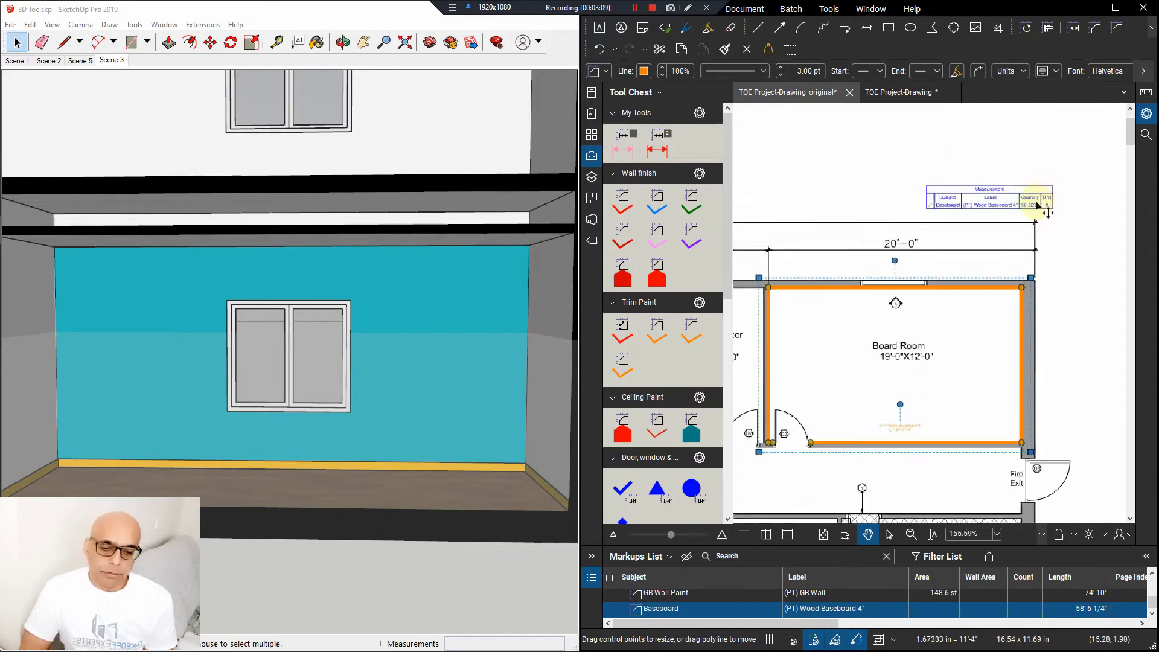
scroll(1036, 205, "up", 5)
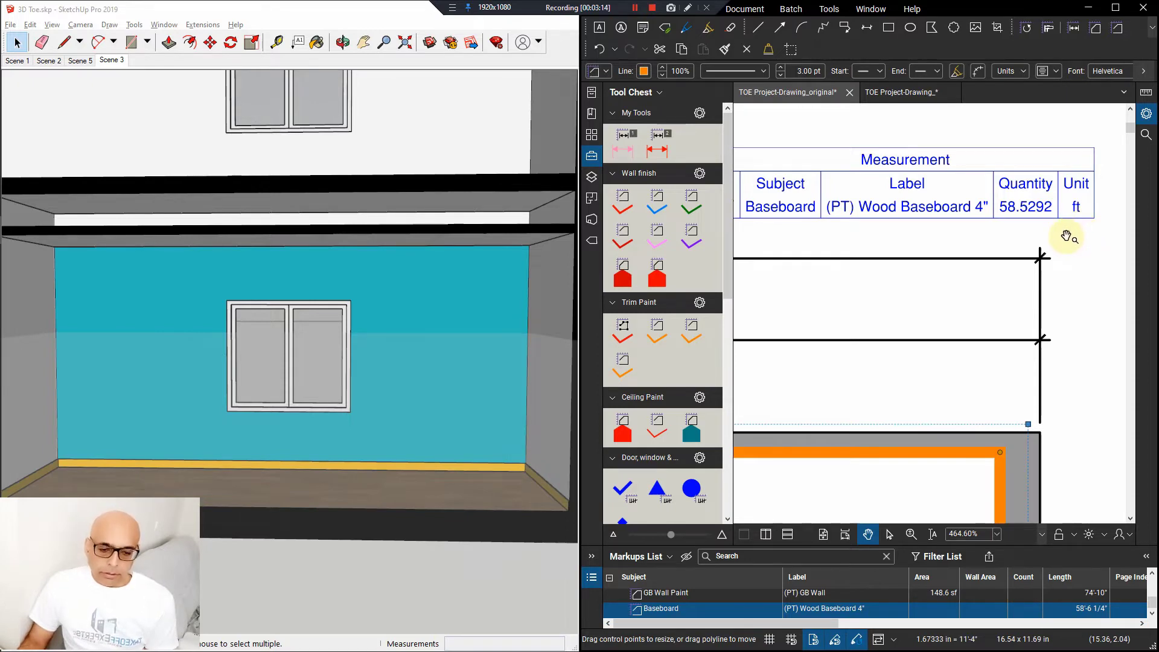
key("ctrl+Tab")
scroll(990, 253, "up", 5)
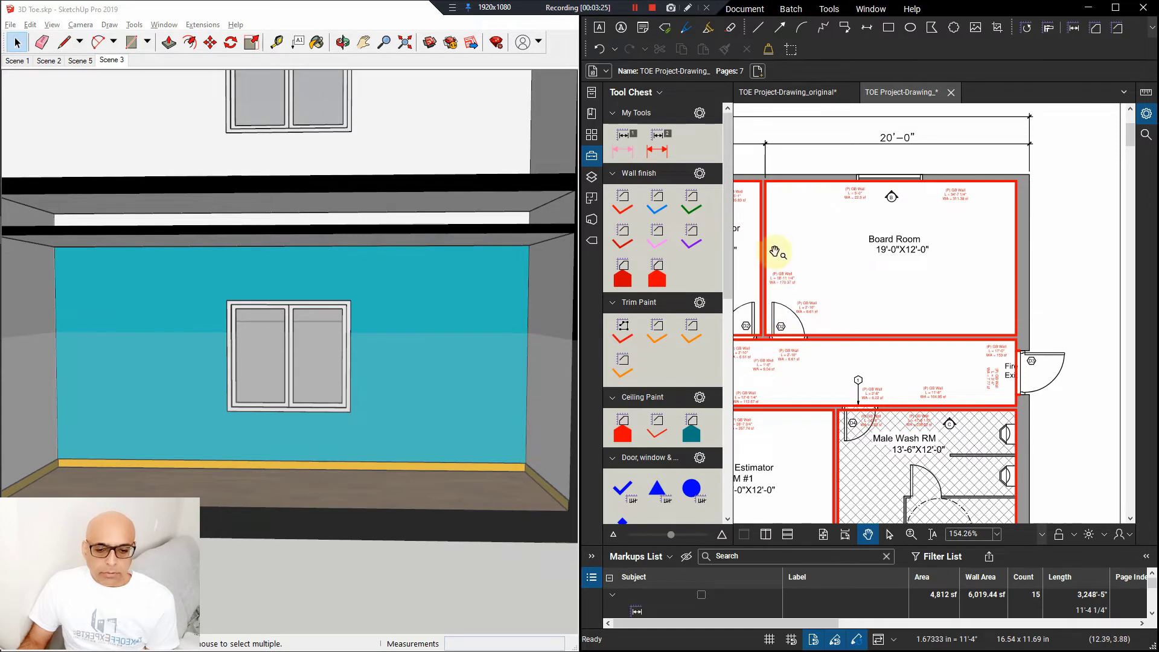
Select the Junior Estimator/Board Room wall paint markup and check the 6,019.44 sf GB Wall Paint legend
scroll(806, 231, "down", 2)
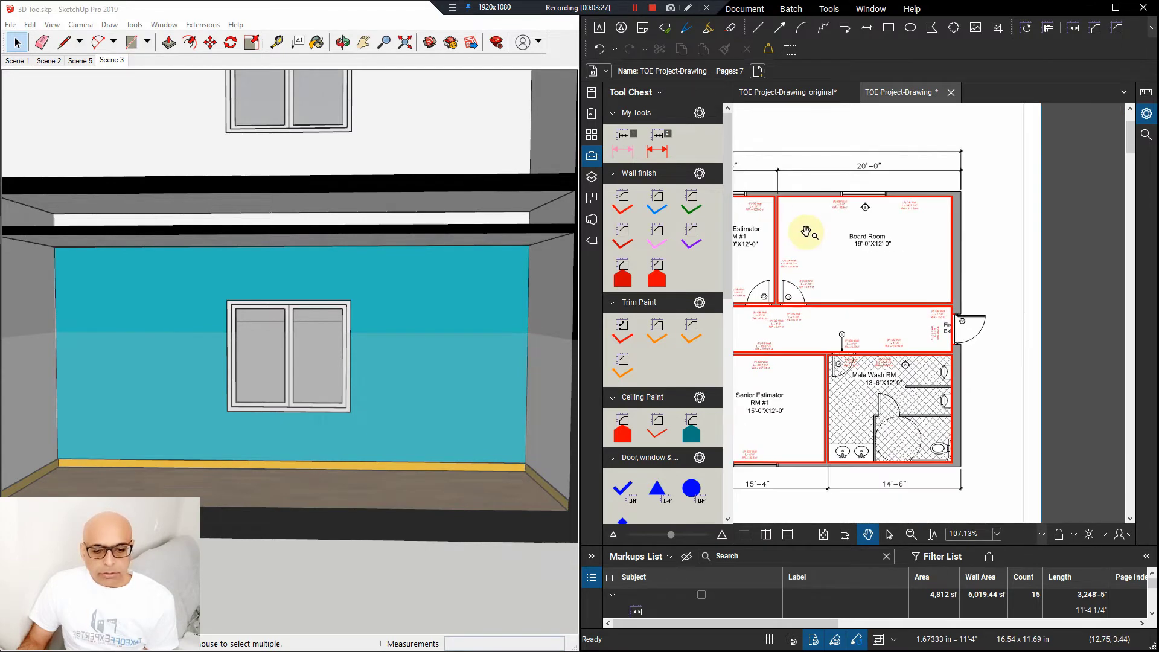
left_click_drag(805, 230, 885, 232)
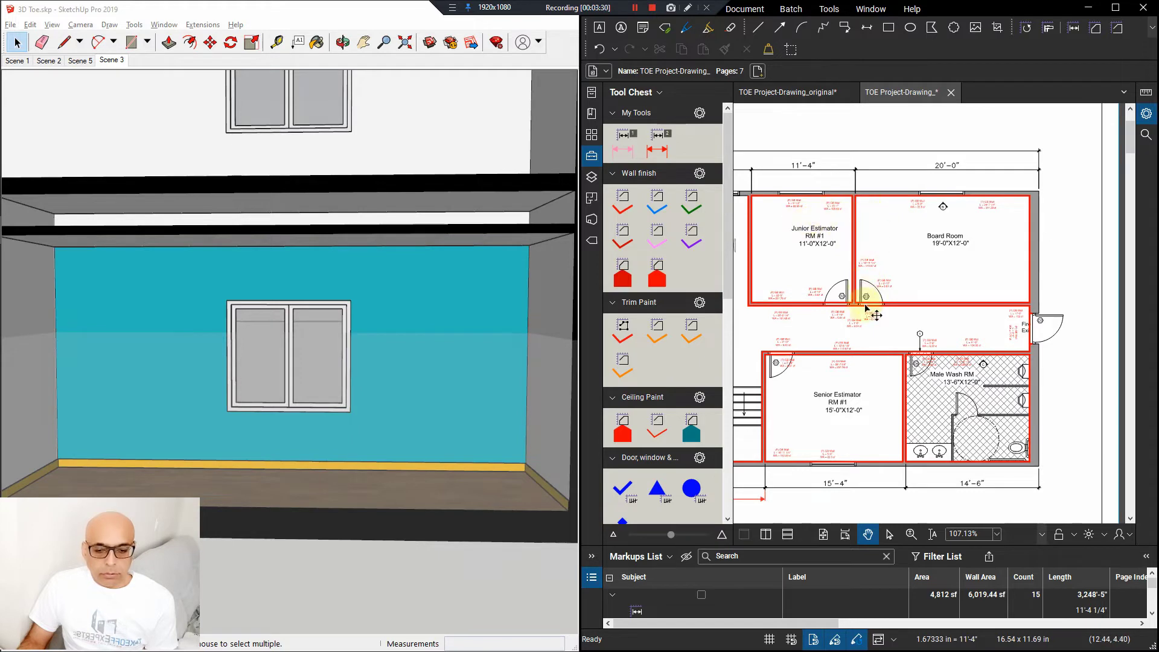
left_click(867, 272)
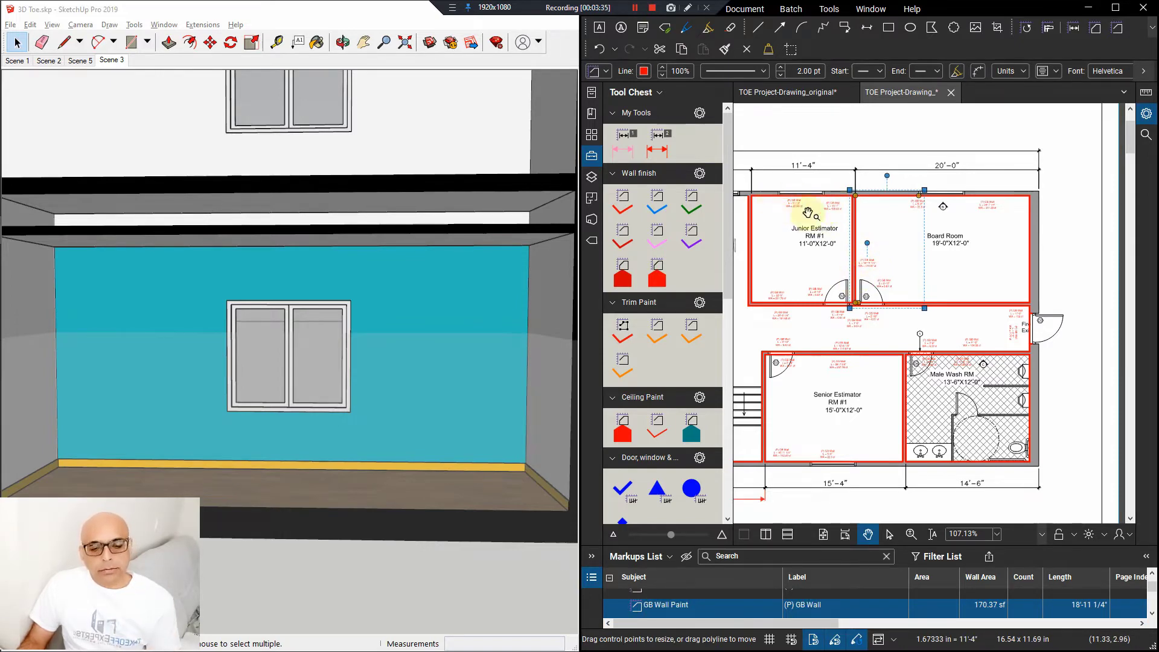
scroll(917, 287, "down", 5)
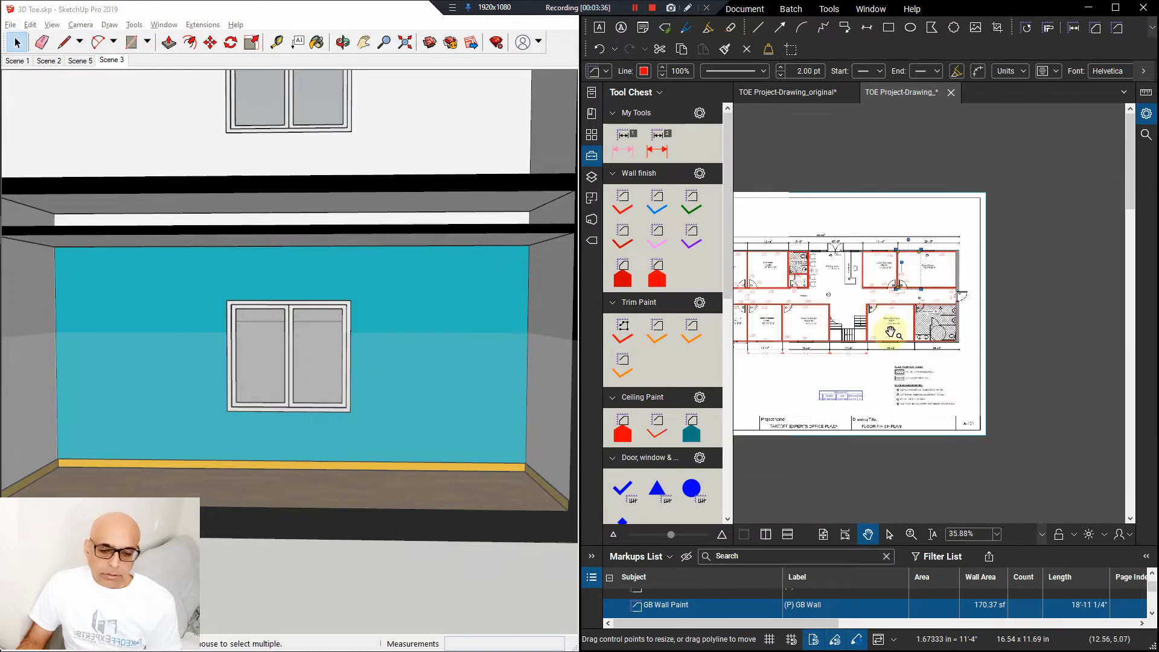
scroll(886, 376, "up", 5)
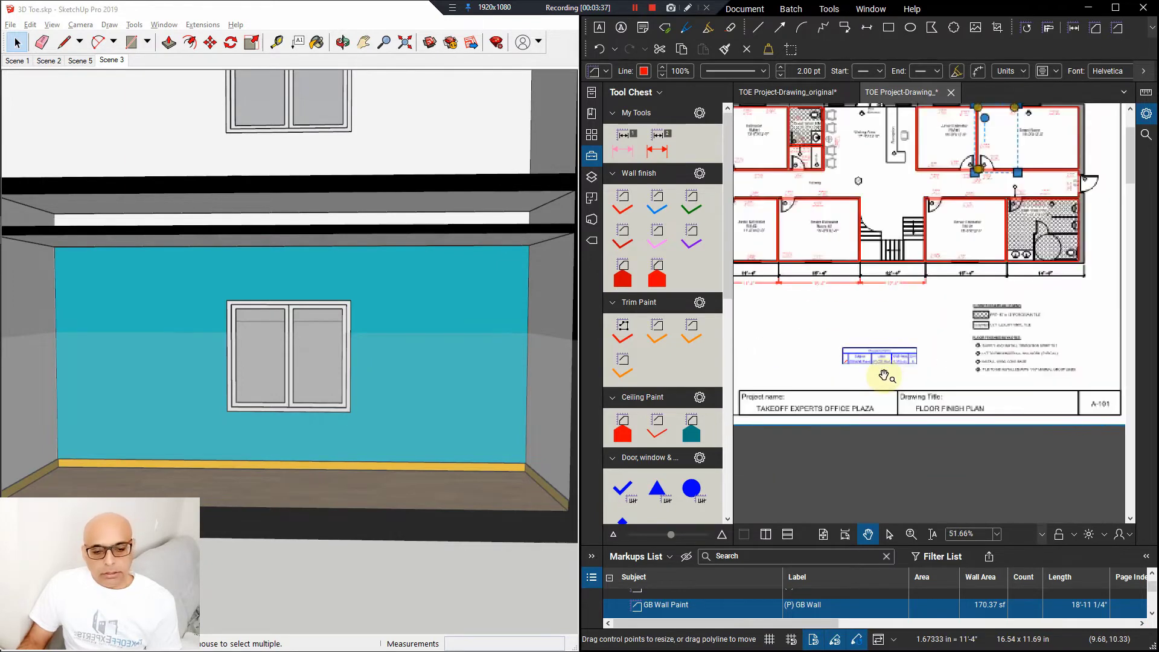
scroll(884, 377, "up", 3)
scroll(884, 374, "up", 2)
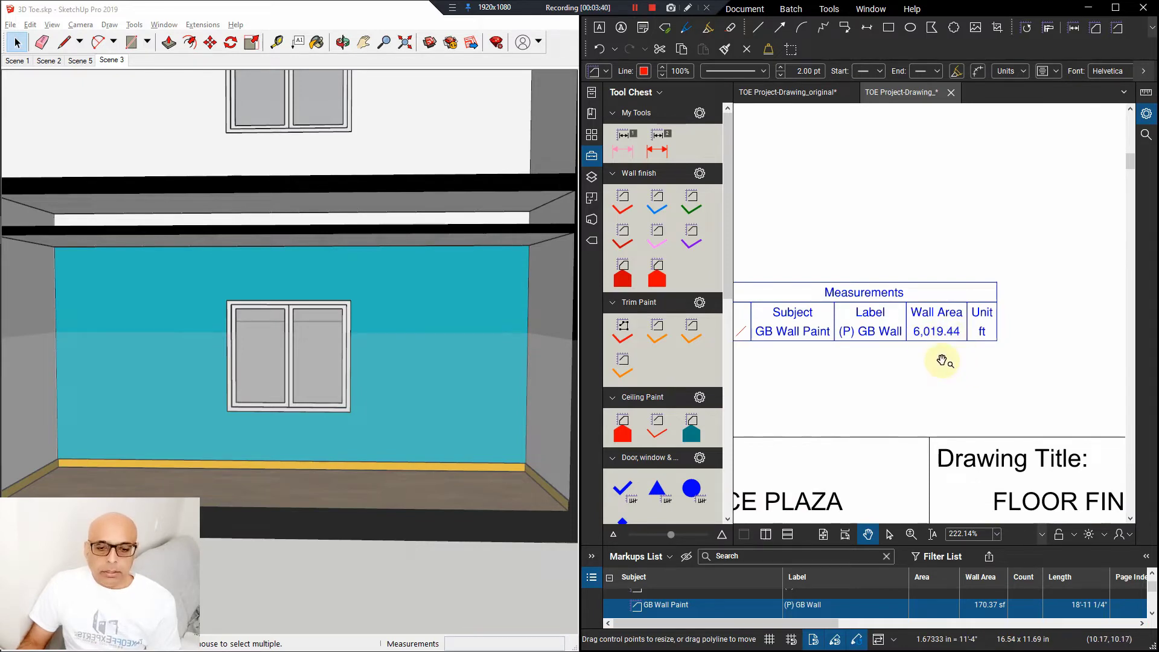
scroll(941, 361, "down", 7)
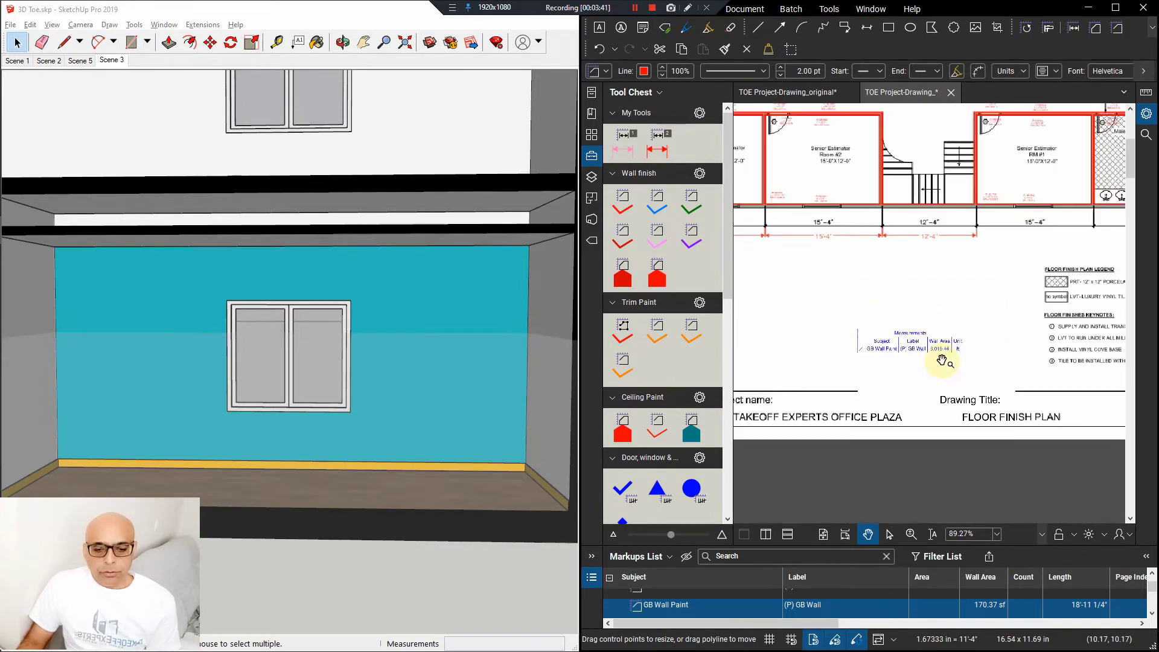
left_click(960, 324)
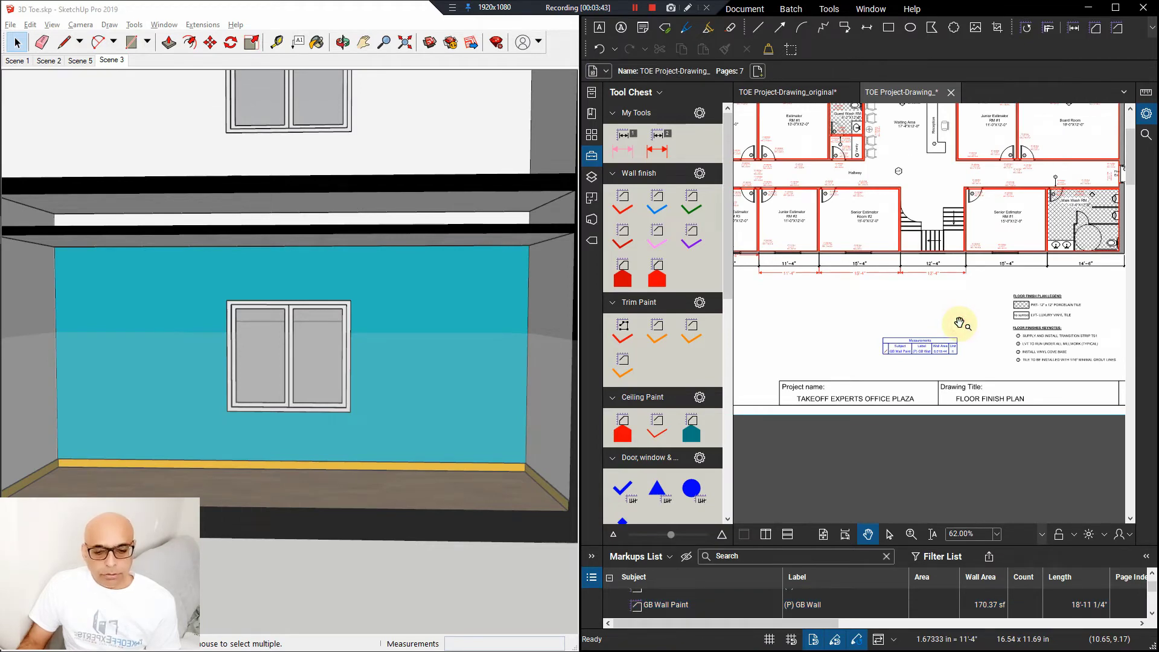
scroll(955, 321, "down", 2)
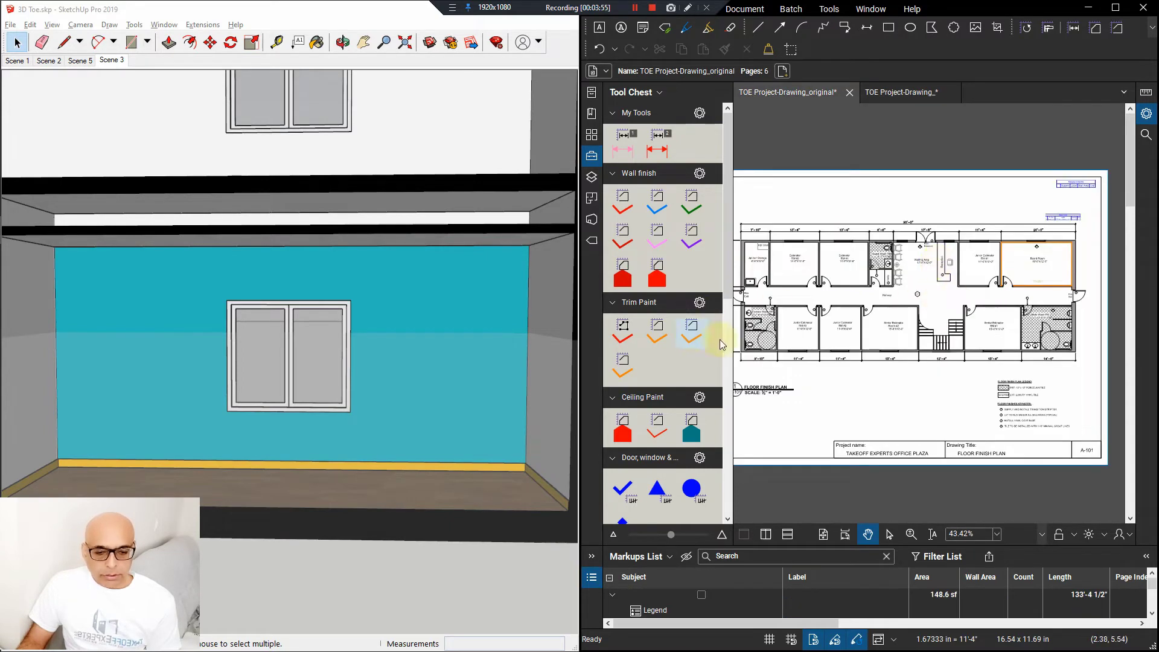
Check-mark the Board Room, Junior Estimator, Senior Estimator and Fire Exit doors with the Door D2 count tool
left_click(625, 489)
scroll(996, 274, "up", 10)
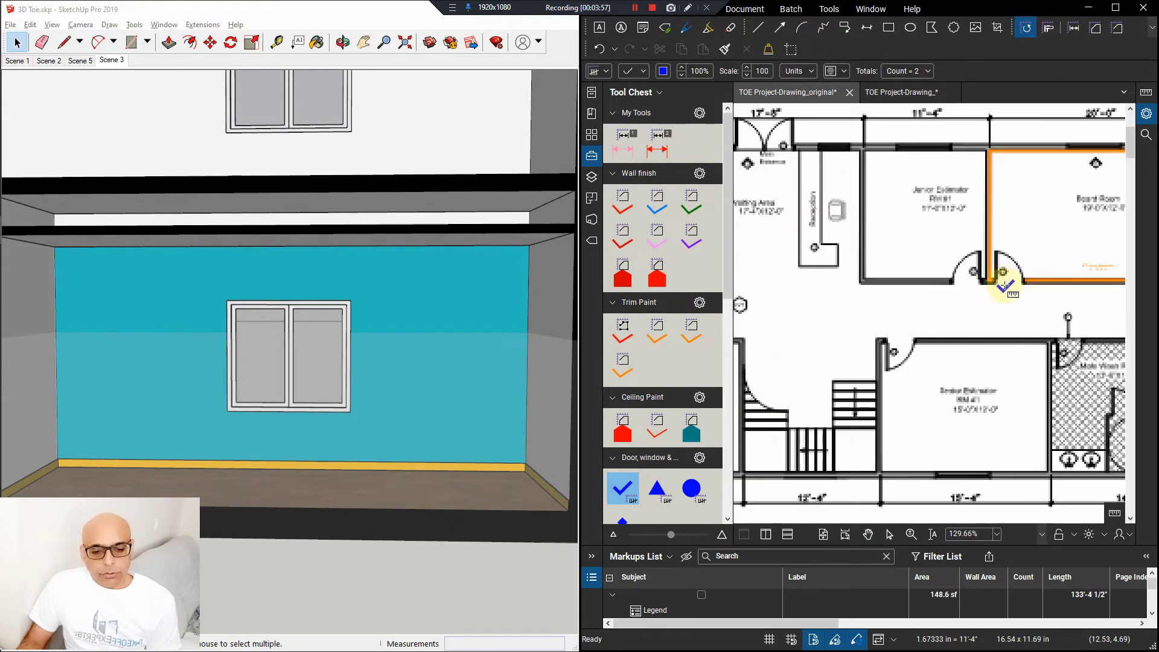
scroll(1004, 280, "up", 1)
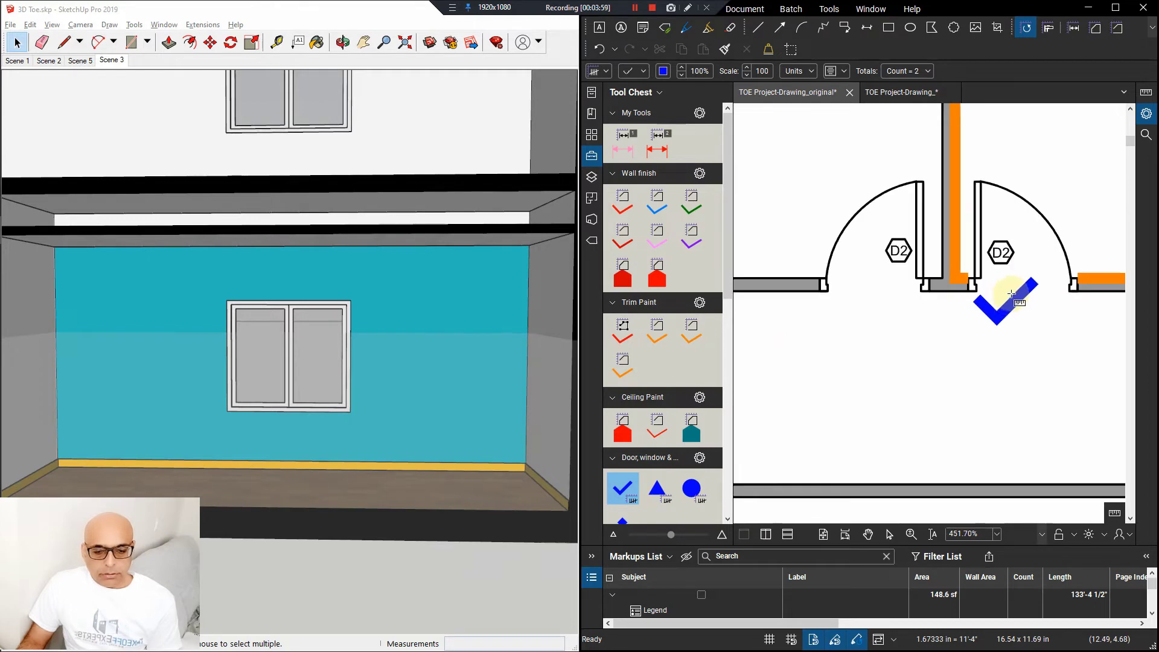
scroll(1010, 294, "down", 5)
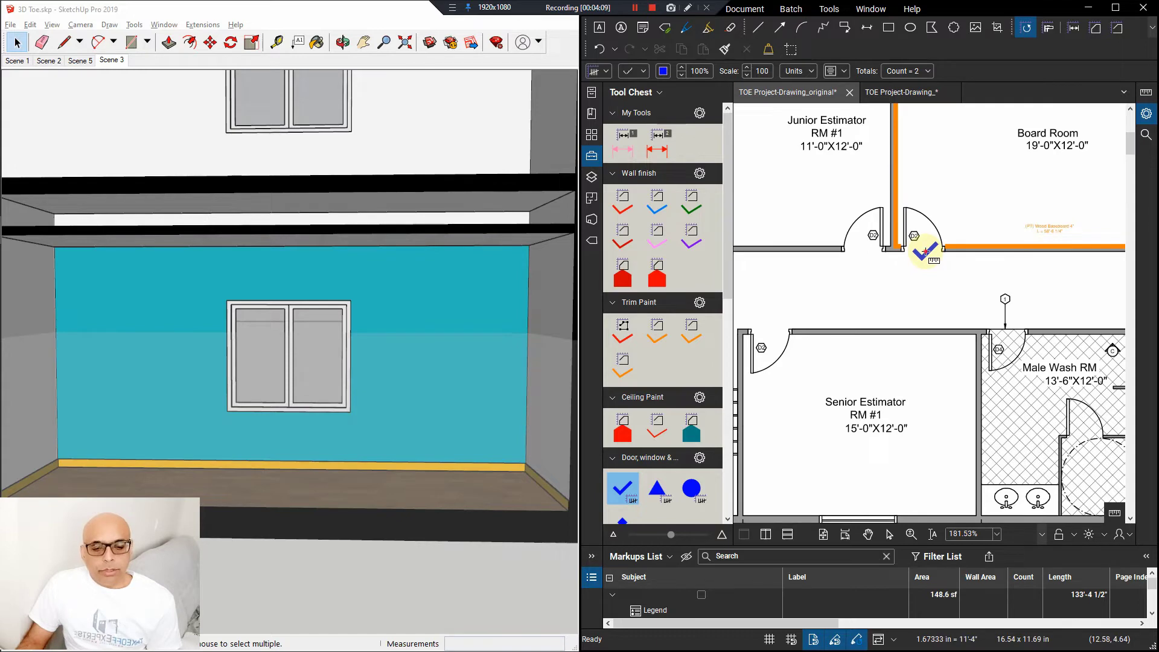
left_click(925, 251)
left_click(872, 249)
scroll(871, 249, "down", 3)
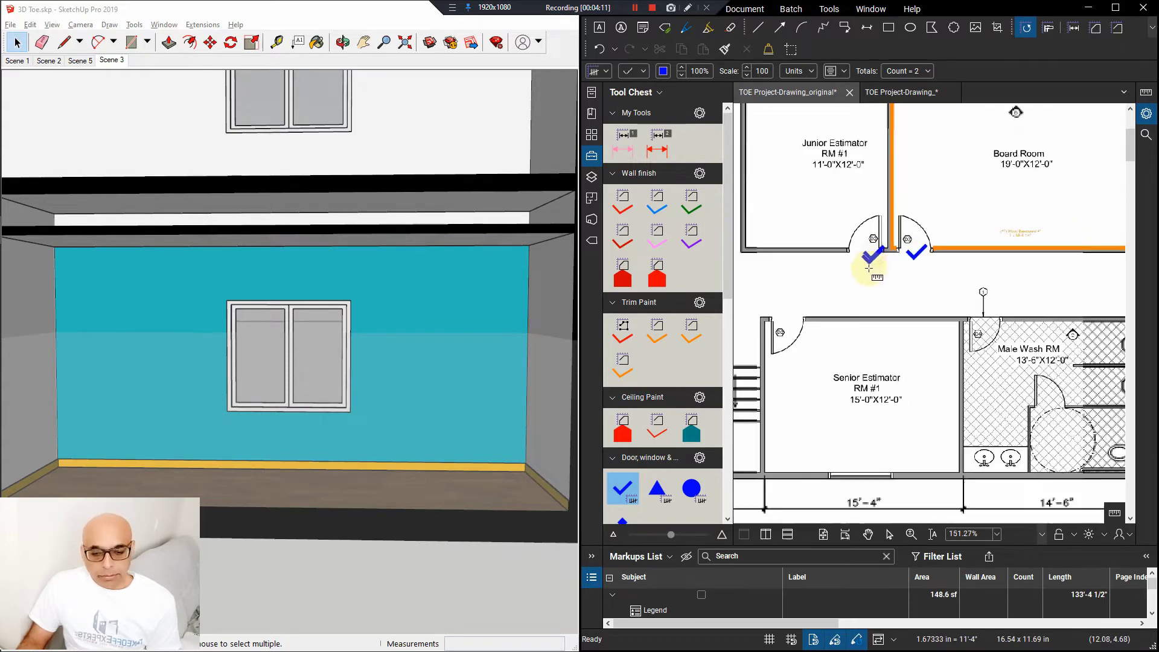
left_click(796, 302)
left_click(814, 294)
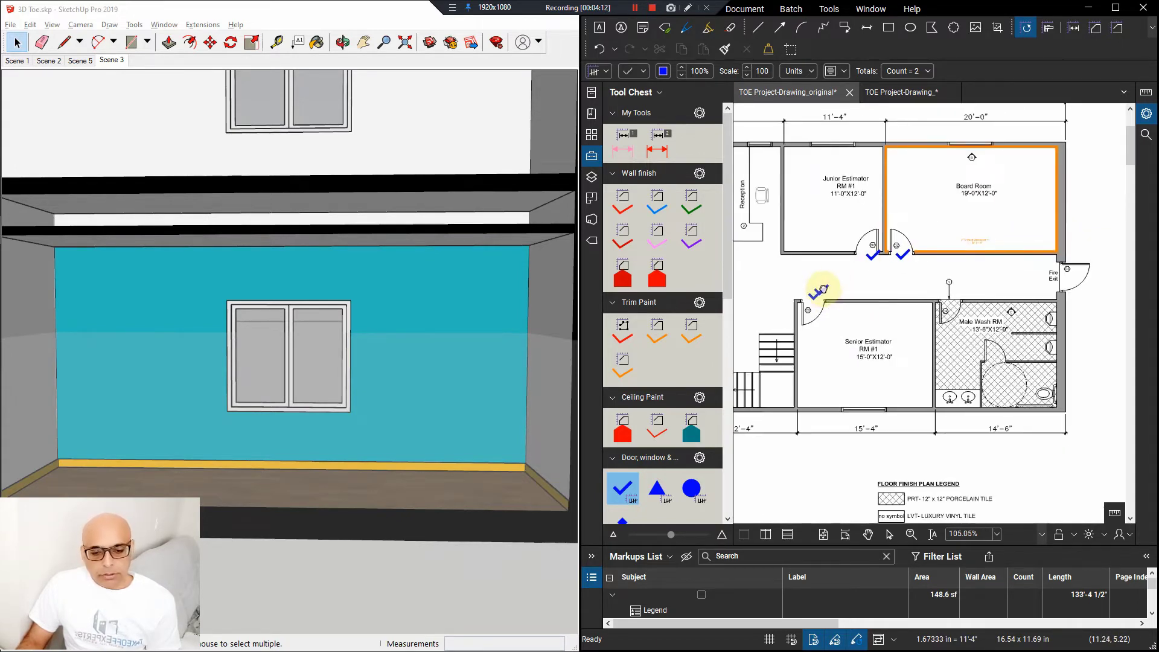
middle_click_drag(817, 290, 848, 279)
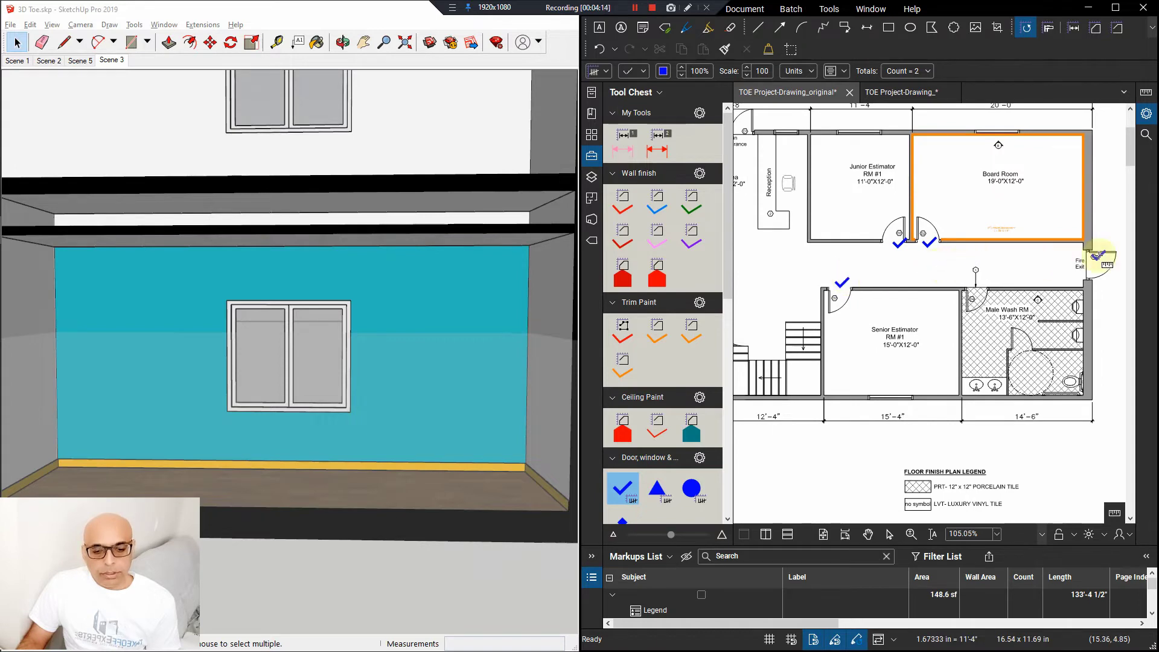
scroll(1099, 256, "up", 6)
left_click(1057, 291)
scroll(1060, 291, "down", 6)
scroll(951, 252, "up", 4)
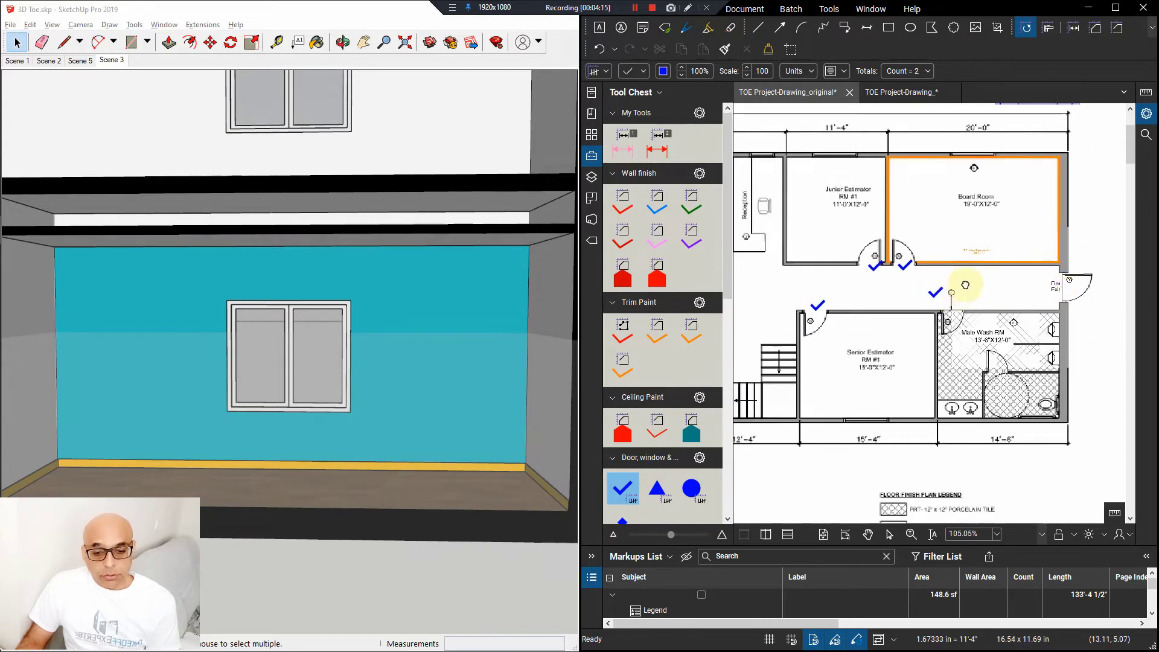
left_click(952, 253)
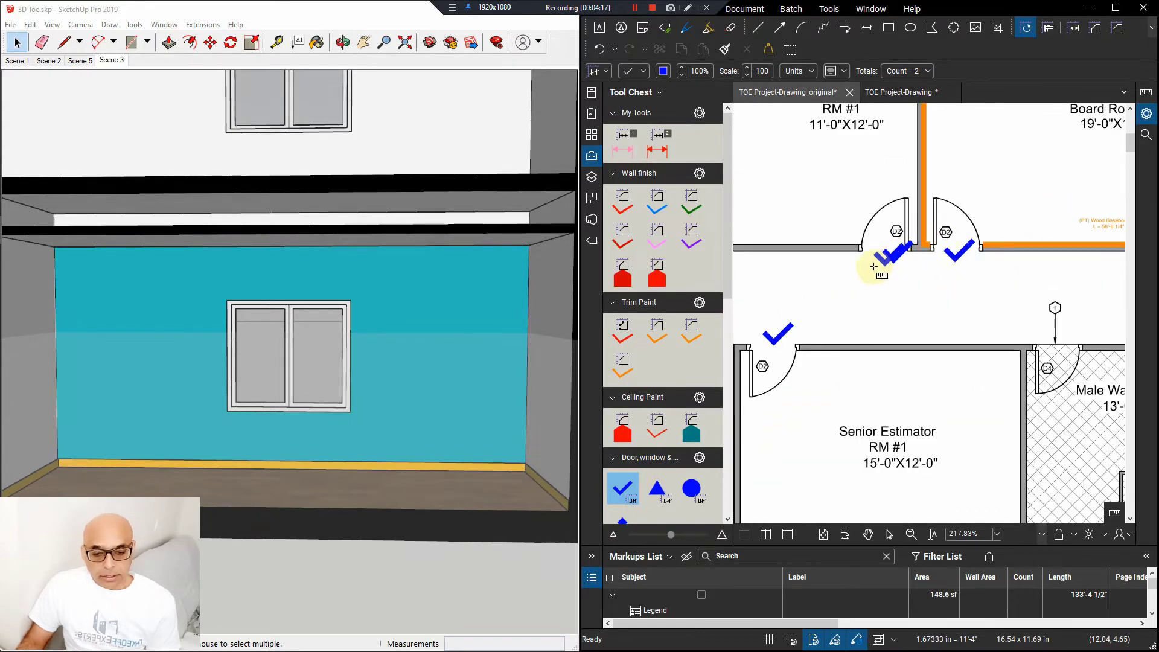
Count the Hallway restroom, Senior Estimator Room #2, Estimator RM #1 and Junior Estimator doors, fixing one misplaced check
middle_click_drag(867, 258, 918, 240)
middle_click_drag(872, 292, 1021, 260)
scroll(1007, 266, "down", 2)
scroll(984, 266, "down", 1)
scroll(861, 259, "up", 1)
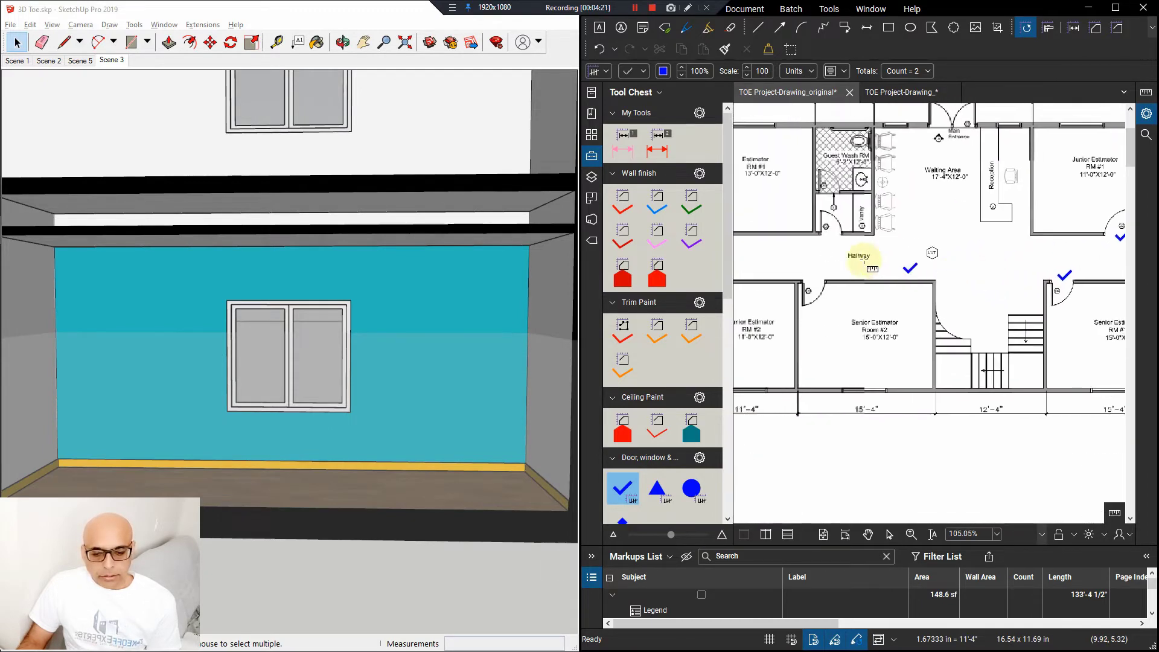
scroll(822, 228, "up", 1)
left_click(842, 236)
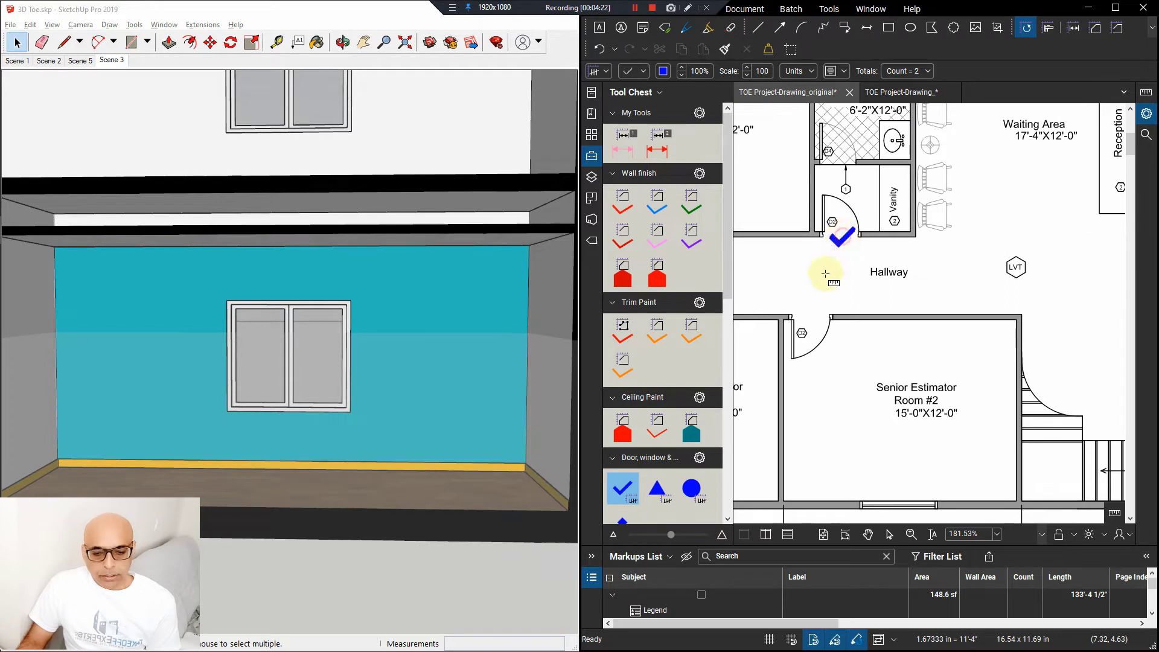
left_click(814, 315)
middle_click_drag(825, 276, 1093, 270)
left_click(878, 248)
left_click(869, 313)
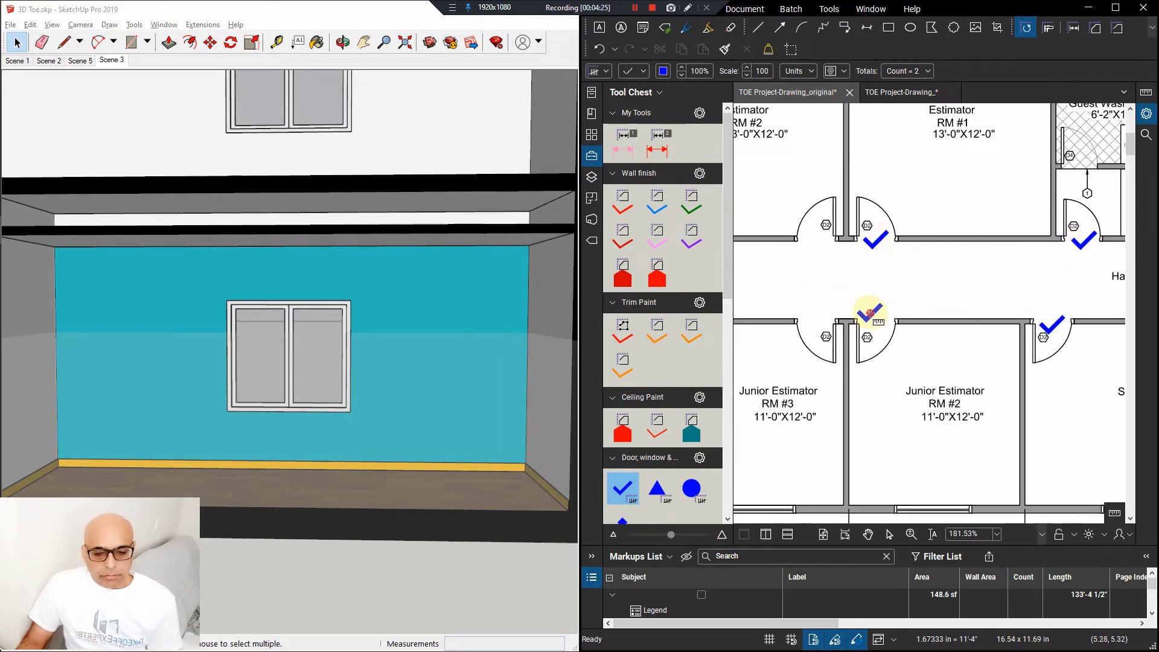
left_click(816, 317)
left_click(818, 288)
key("ctrl+z")
left_click(821, 252)
Count the Janitor Storage and Fire Exit corridor doors, then view the other drawing's door count legend
middle_click_drag(836, 253, 1063, 252)
left_click(884, 243)
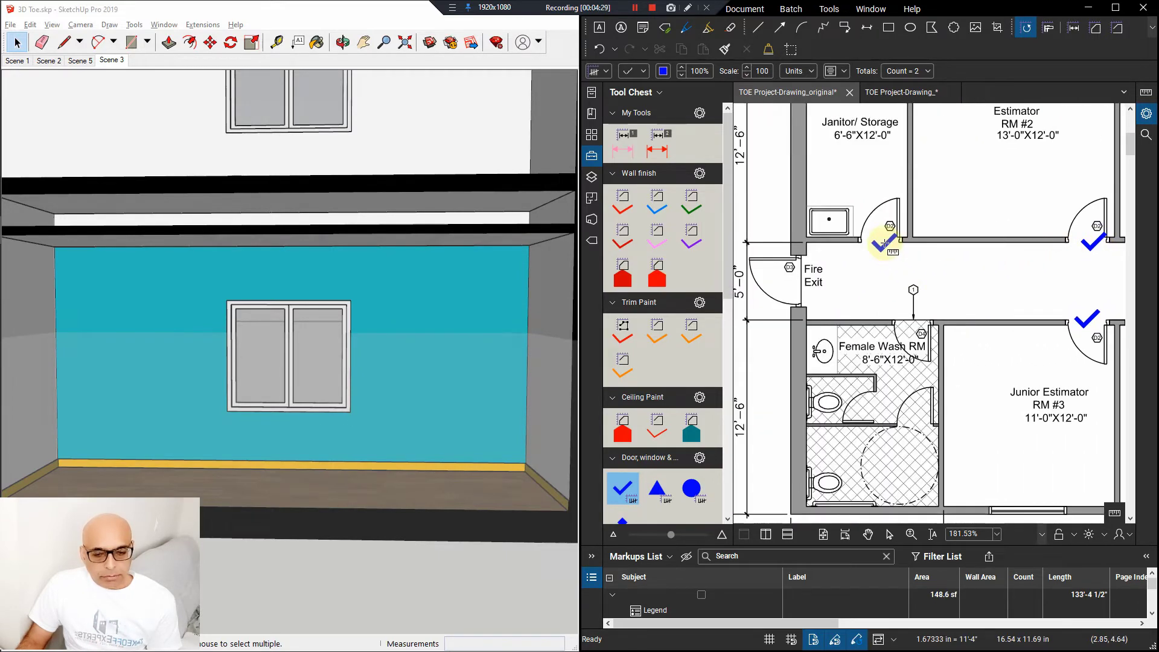
left_click(902, 272)
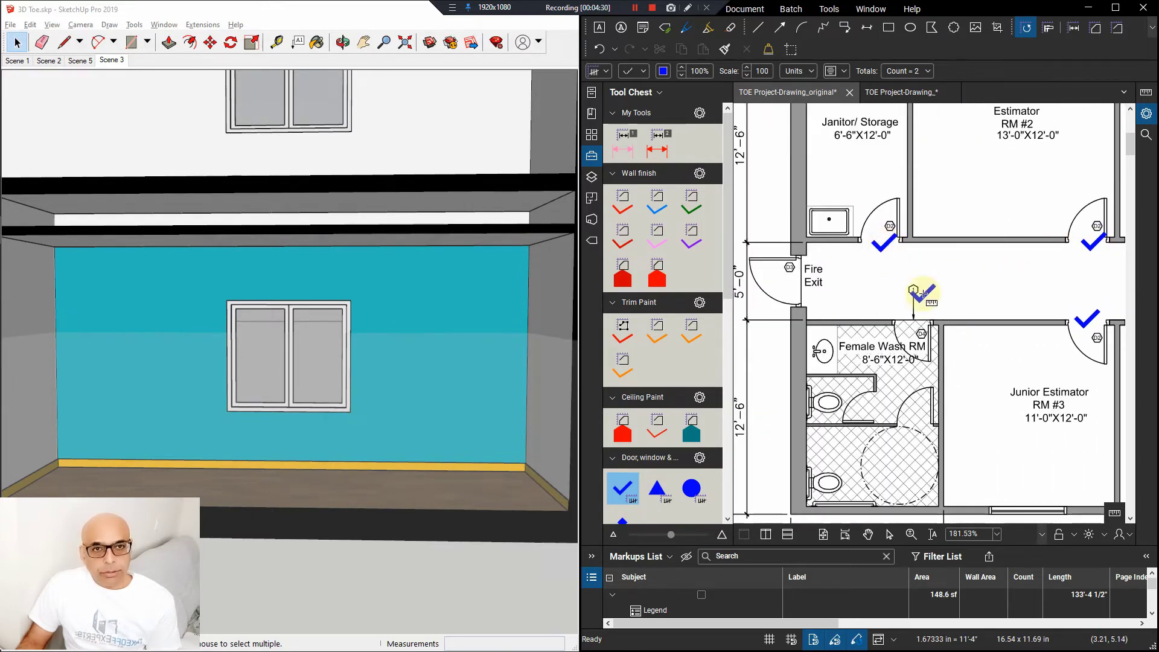
scroll(920, 294, "down", 4)
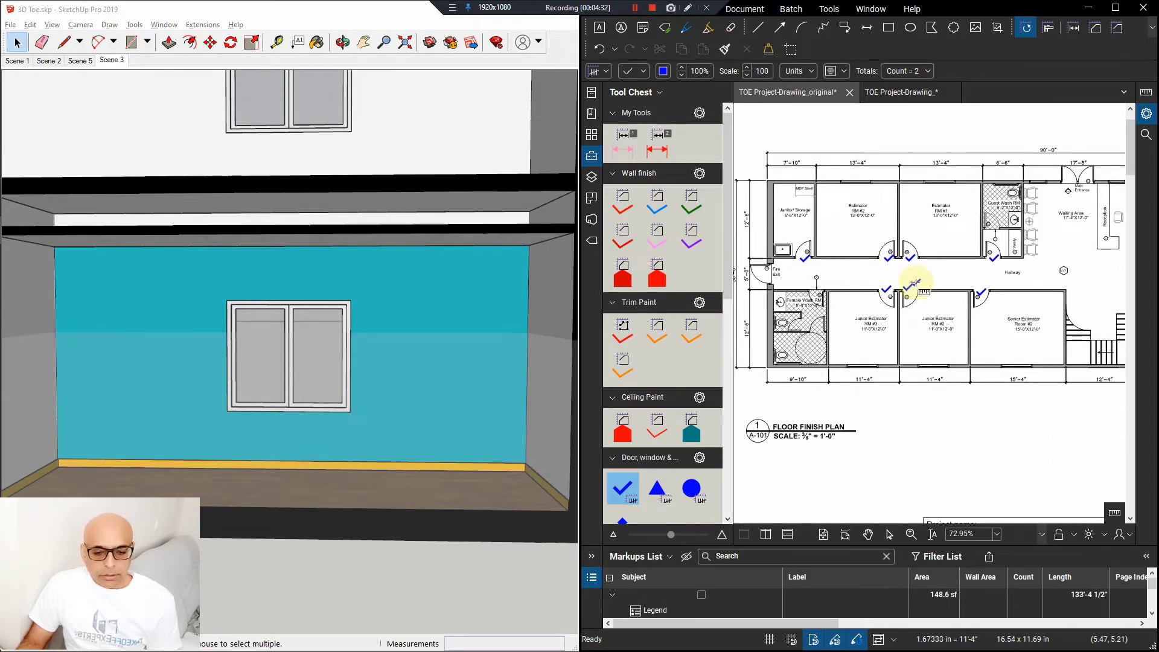
key("Escape")
key("ctrl+Tab")
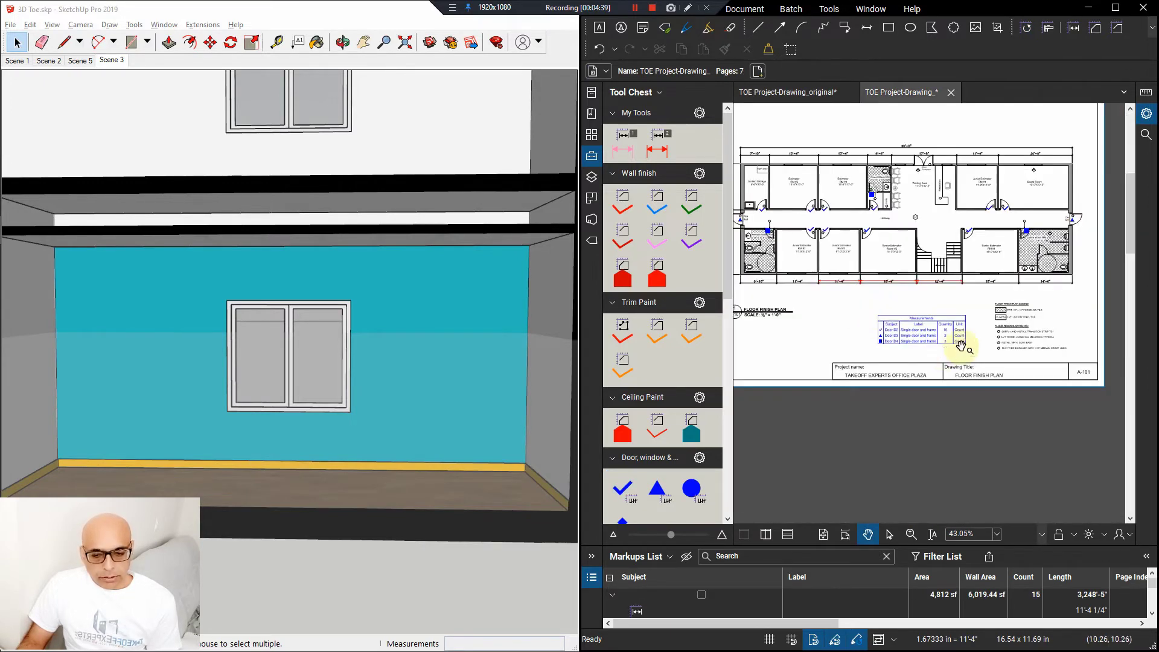
scroll(961, 346, "up", 5)
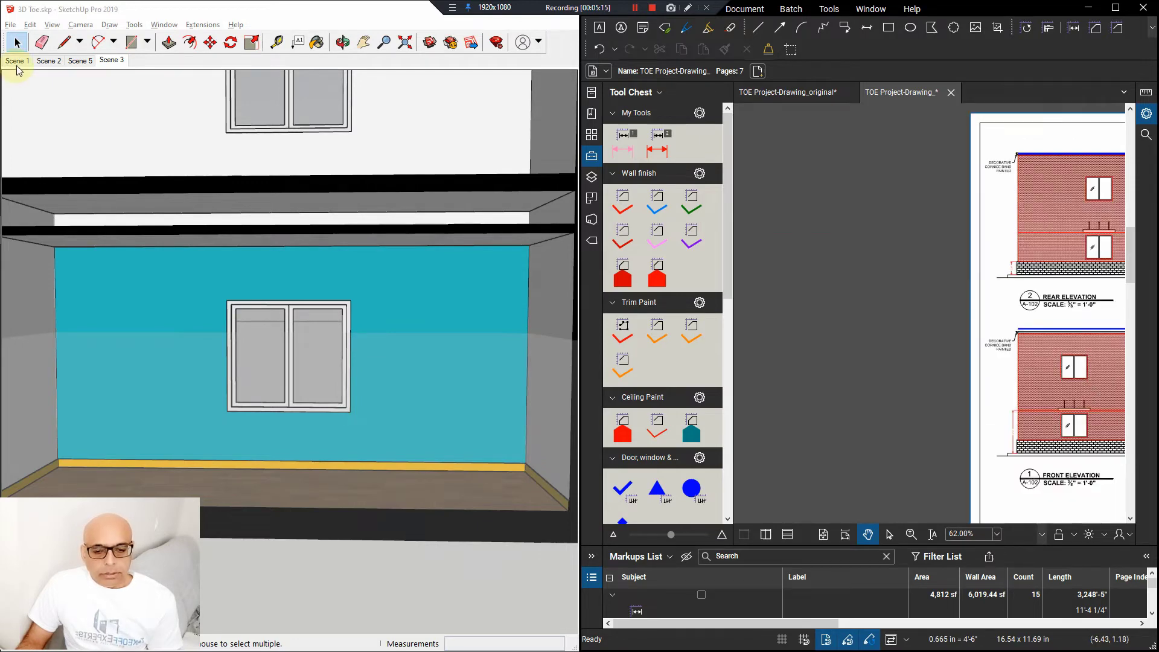
Show the building exterior in SketchUp Scene 1 and bring the rear and front elevations into view
left_click(17, 64)
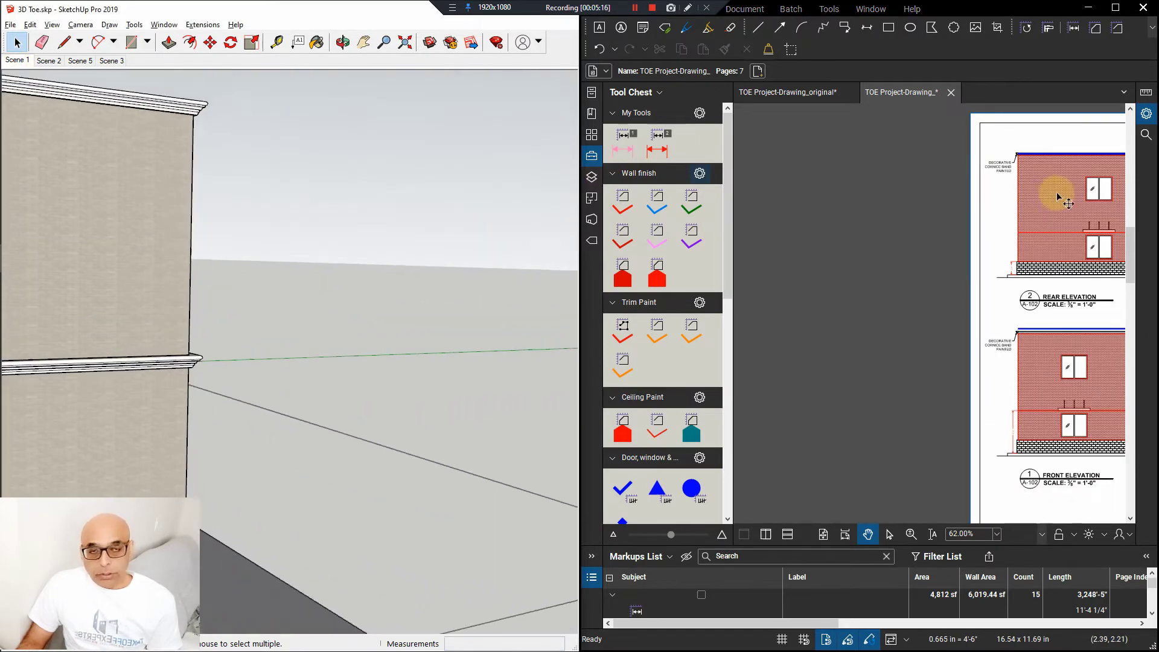
left_click_drag(989, 228, 718, 209)
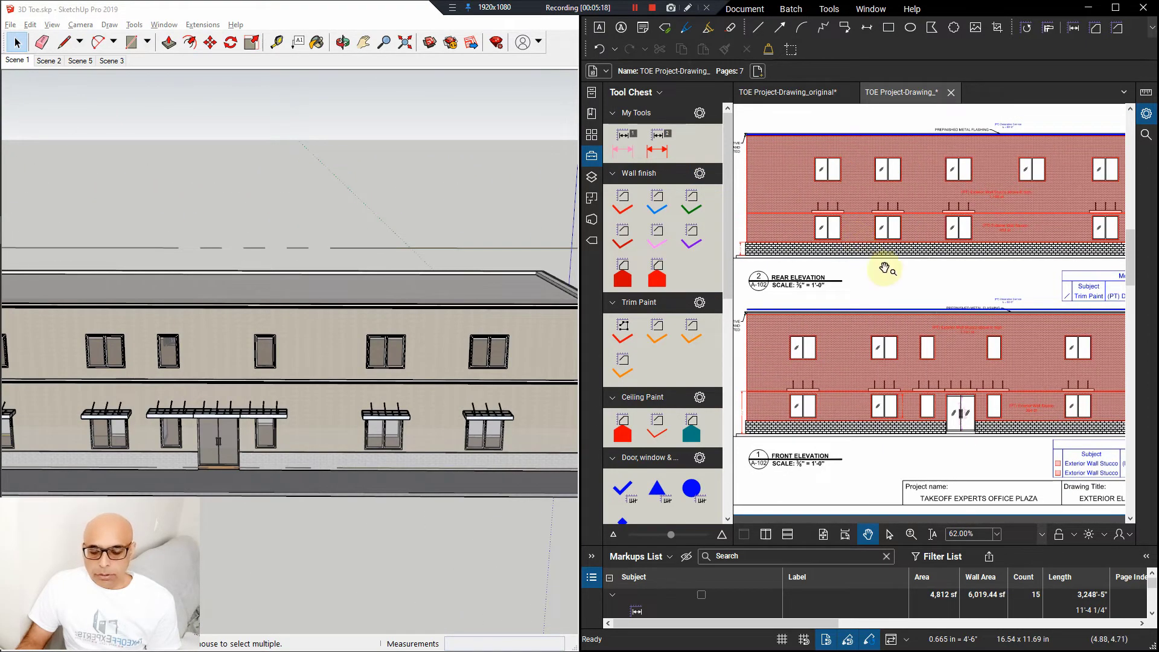
scroll(887, 266, "down", 3)
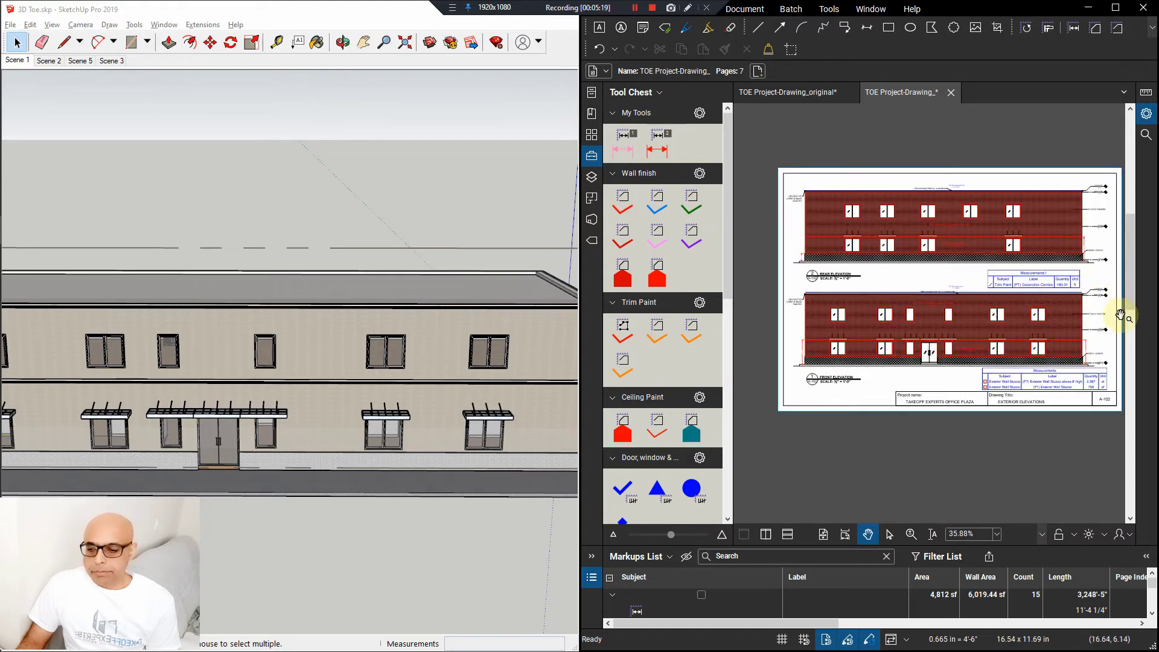
scroll(1099, 329, "up", 3)
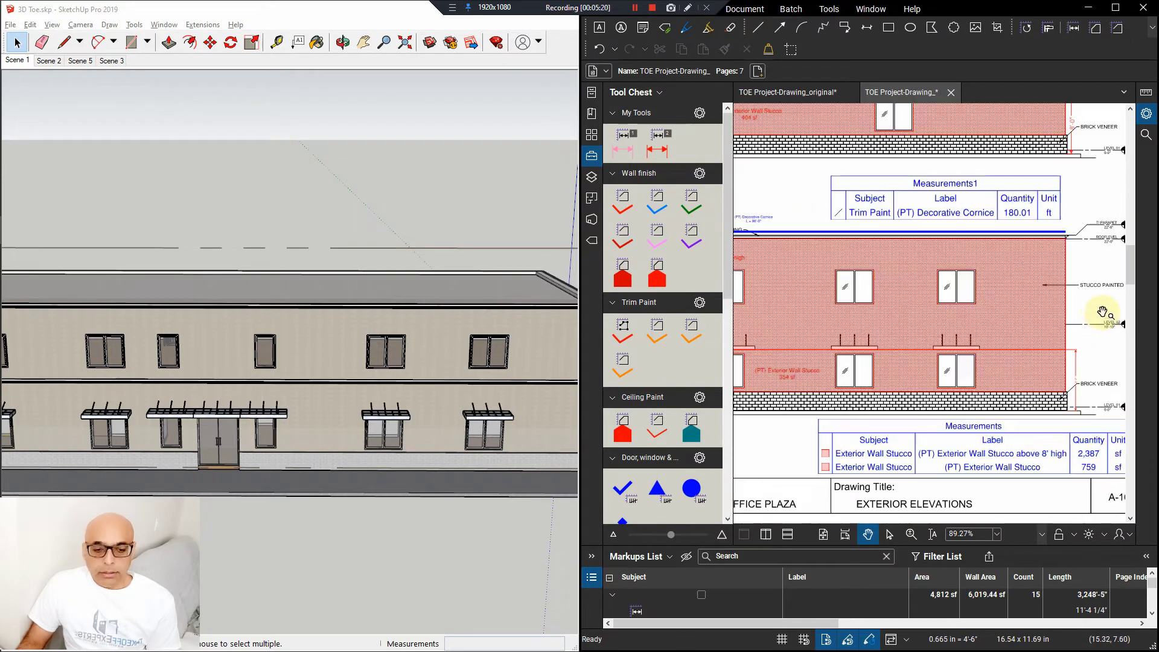
Inspect the front elevation's stucco legend: 2,387 sf above 8' high and 759 sf below
left_click_drag(1102, 312, 1035, 309)
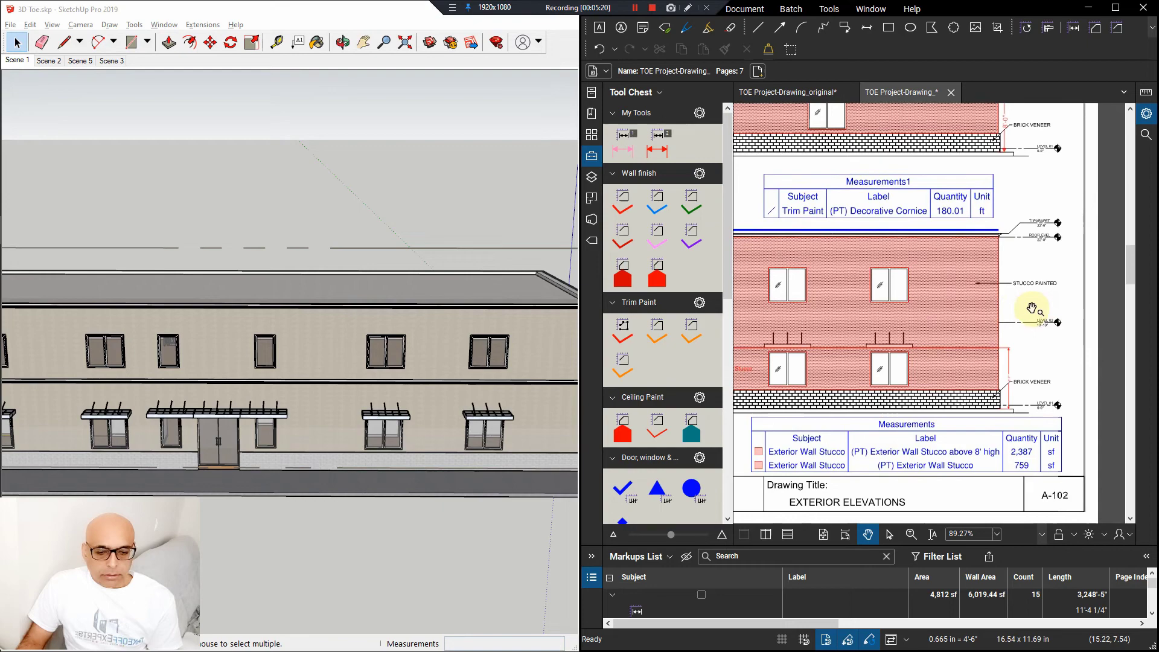
scroll(1032, 308, "up", 2)
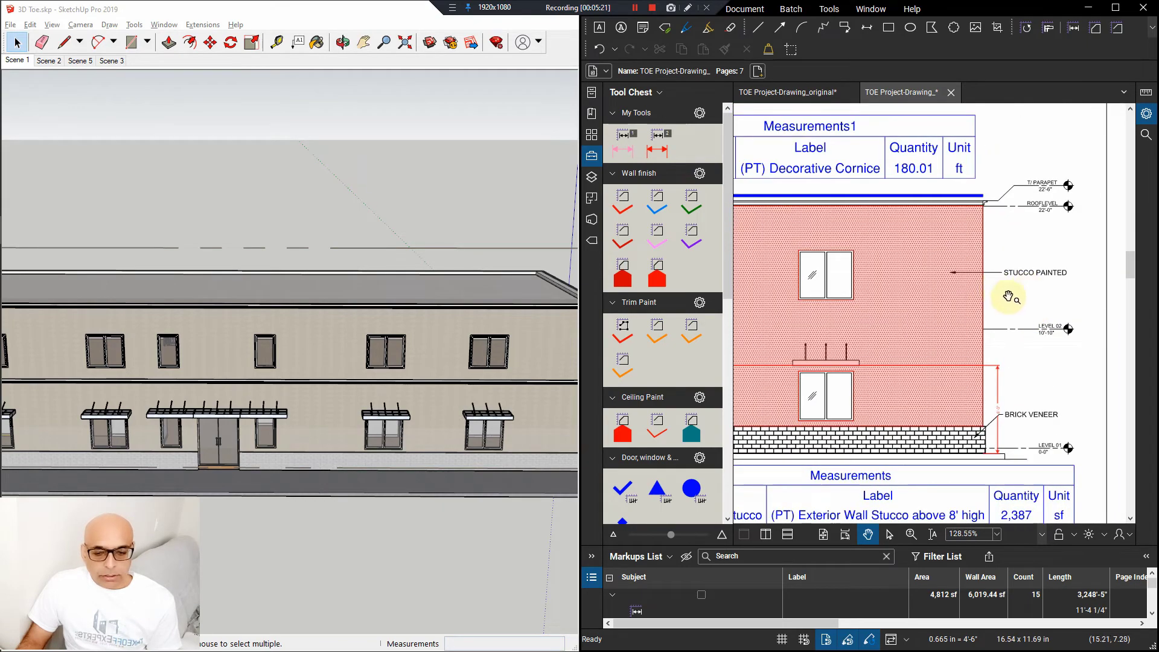
scroll(1029, 315, "down", 3)
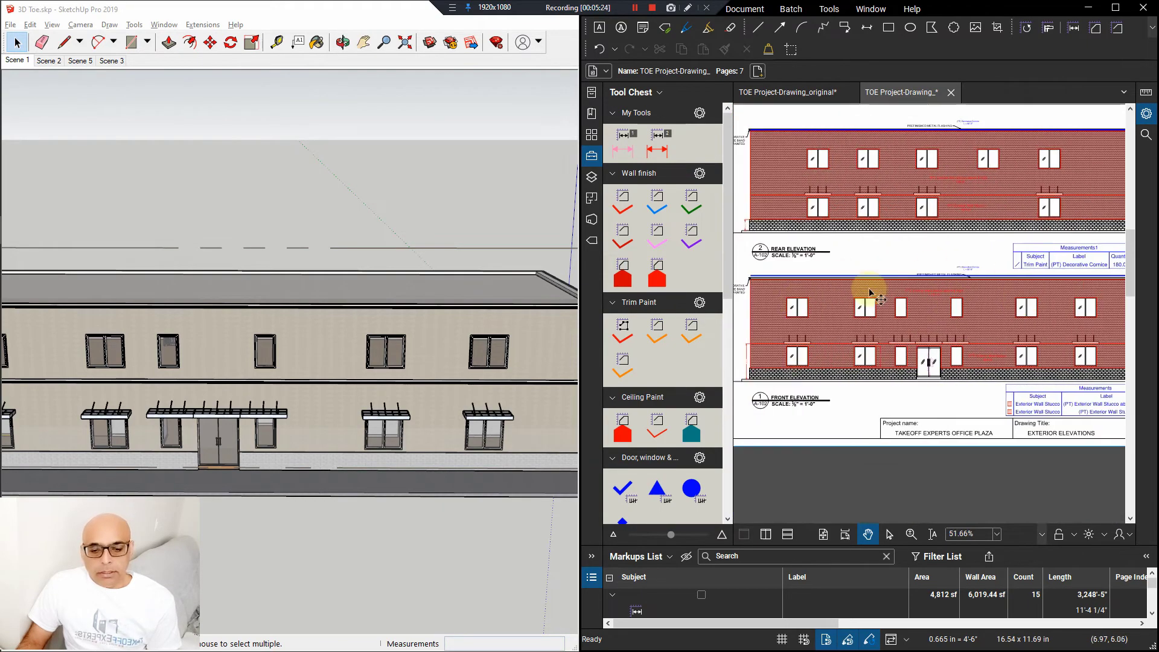
scroll(776, 302, "up", 6)
scroll(809, 291, "up", 1)
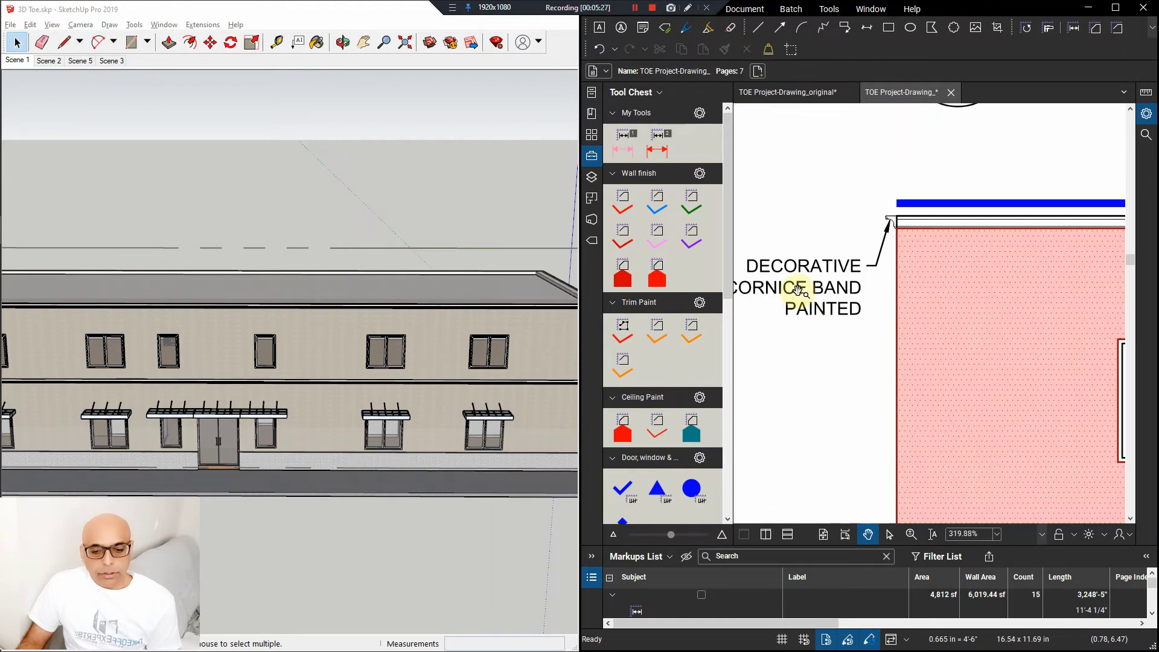
scroll(803, 322, "down", 1)
scroll(830, 304, "up", 1)
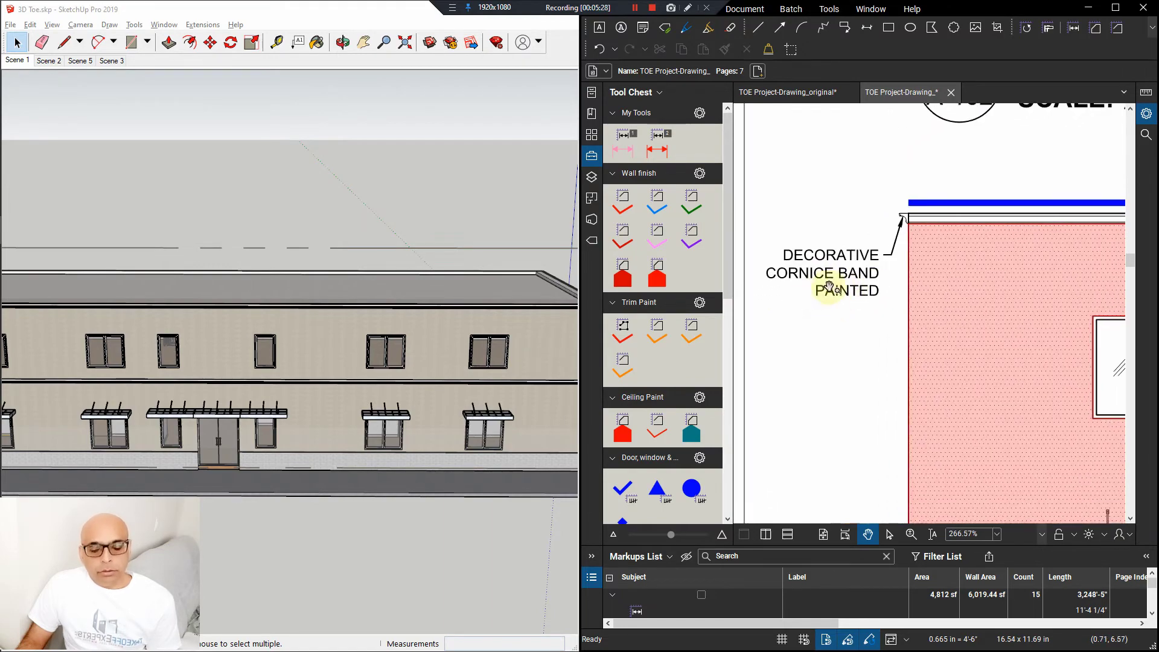
scroll(857, 307, "down", 9)
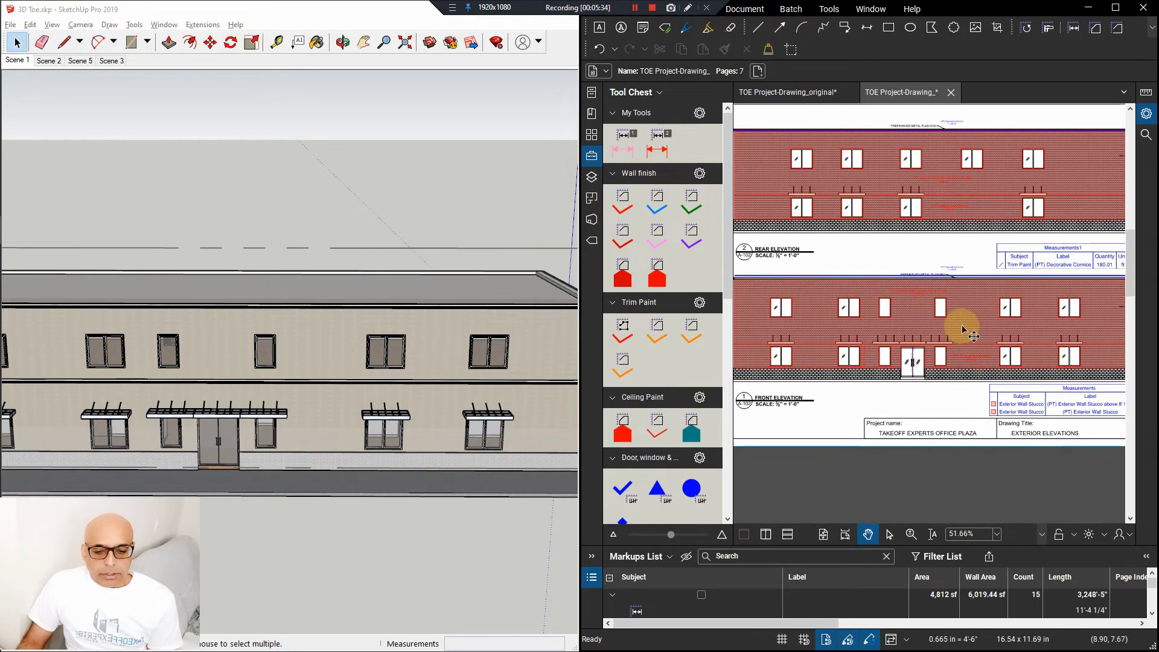
scroll(942, 311, "up", 5)
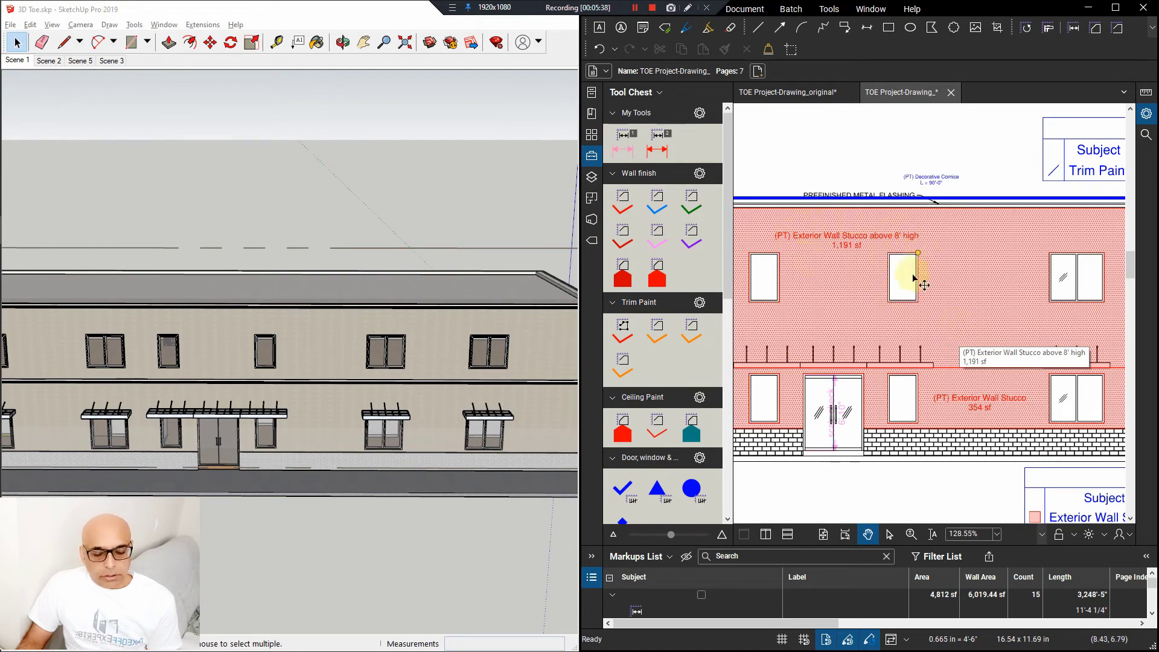
mouse_move(1001, 433)
left_mouse_down()
mouse_move(810, 302)
mouse_move(841, 287)
left_mouse_up()
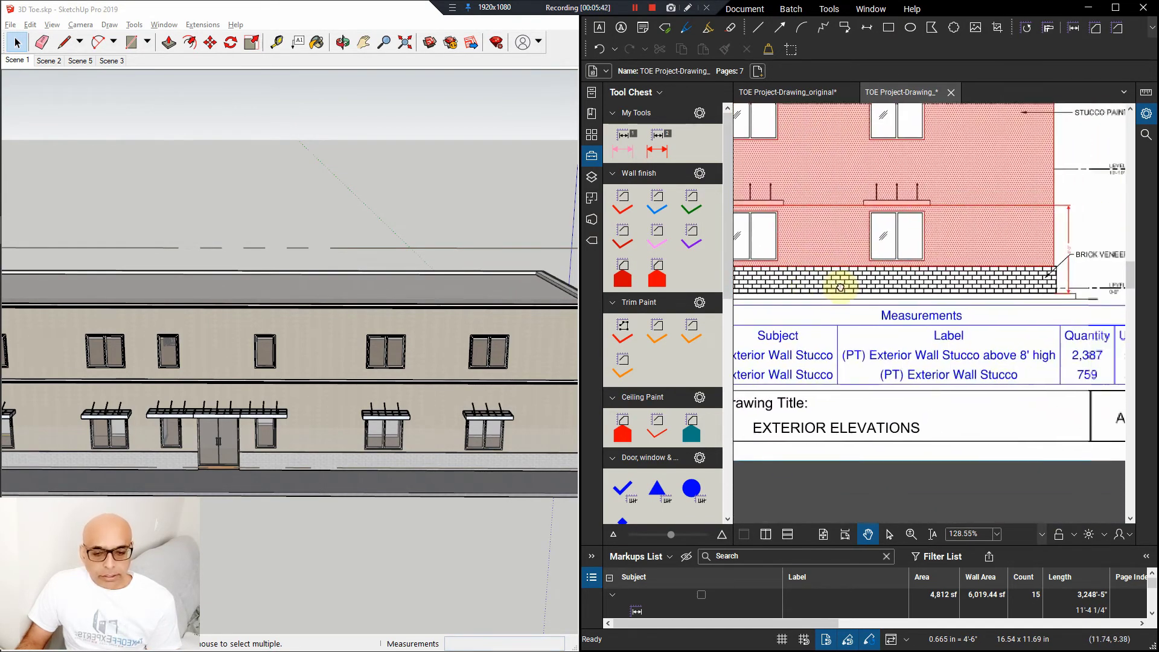
scroll(1026, 260, "down", 2)
Adjust the upper and lower stucco markups to meet above the brick veneer, giving 1,191 sf above 8'
left_click(1029, 266)
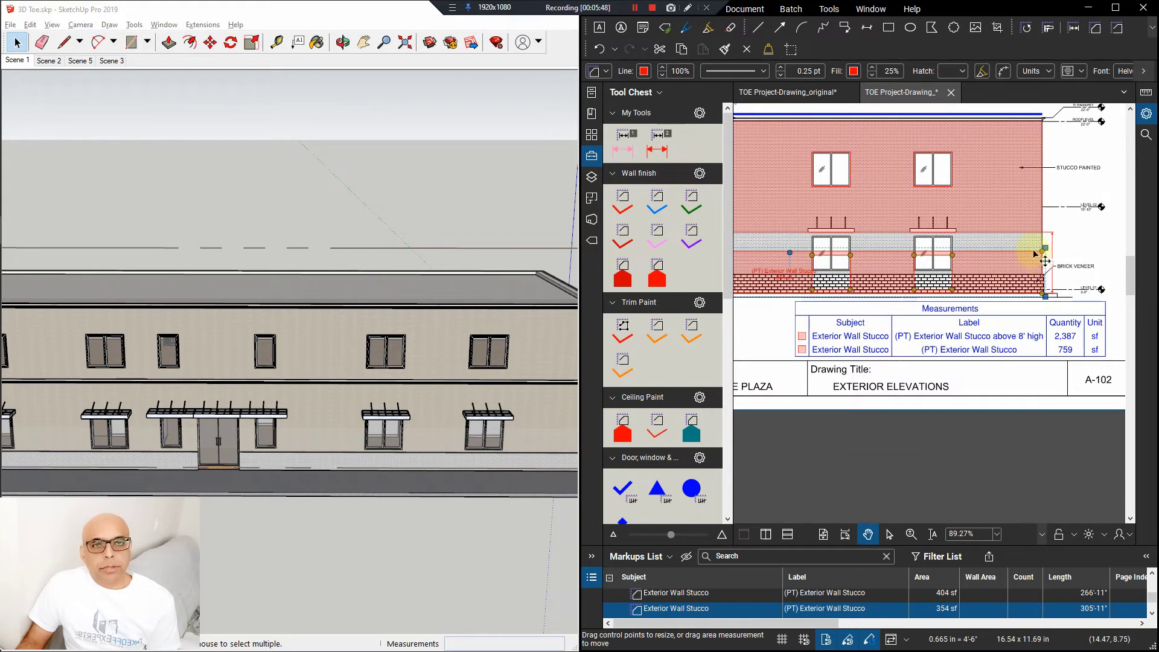
left_click(1026, 210)
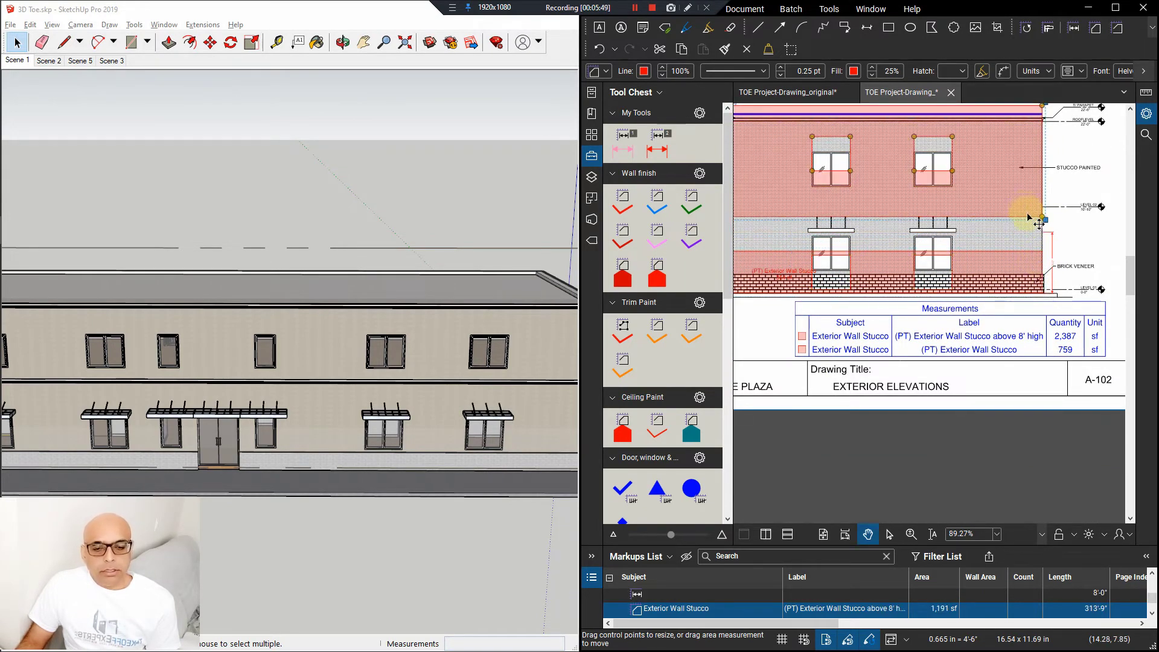
key("ctrl+z")
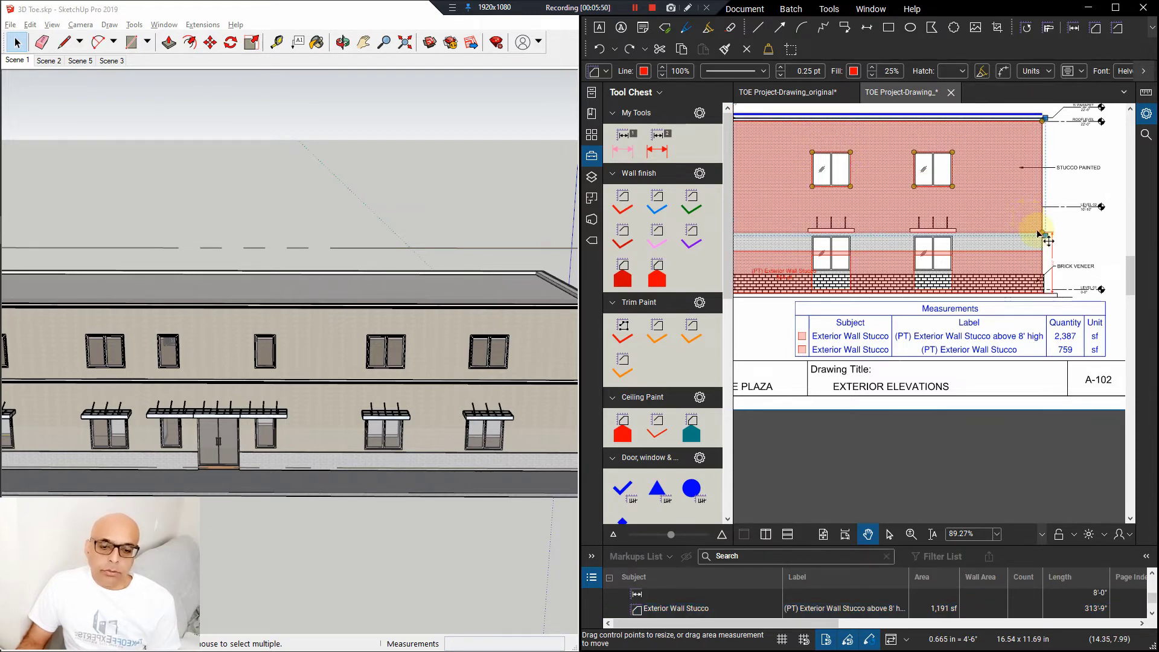
key("ctrl+z")
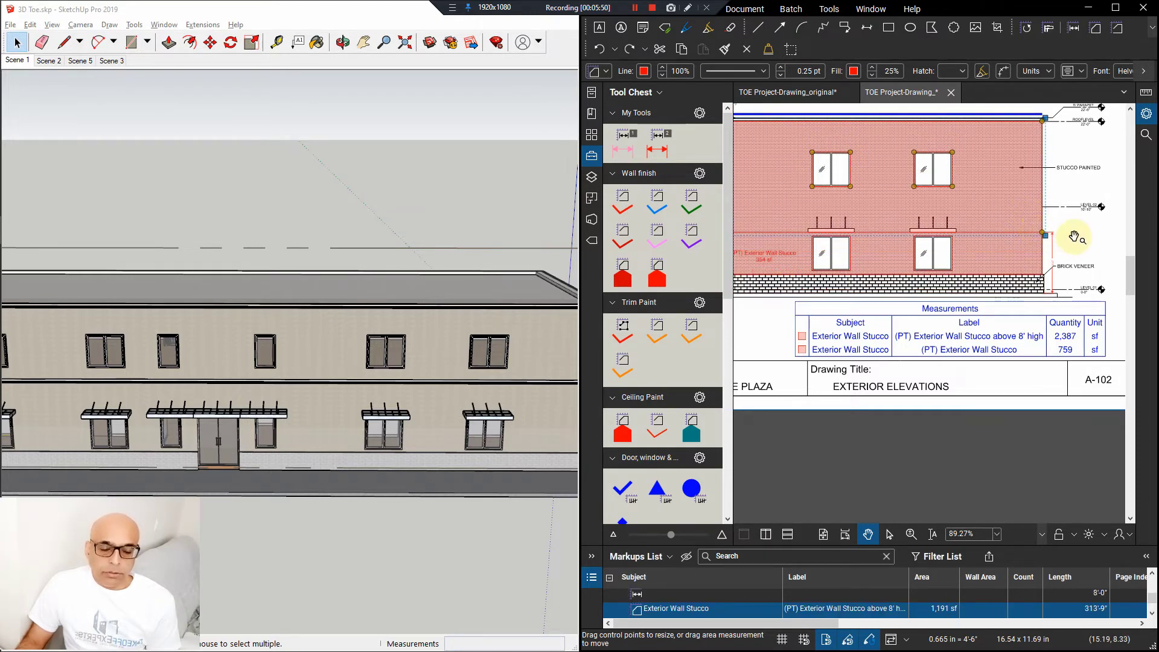
left_click(1074, 237)
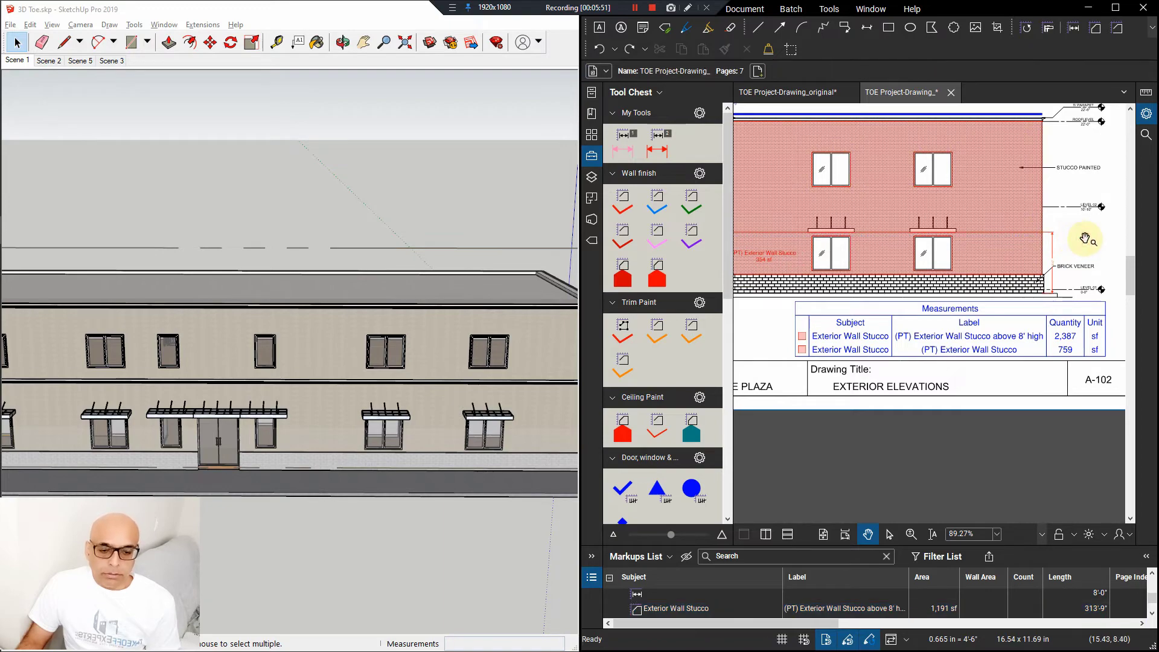
left_click_drag(1084, 239, 1040, 258)
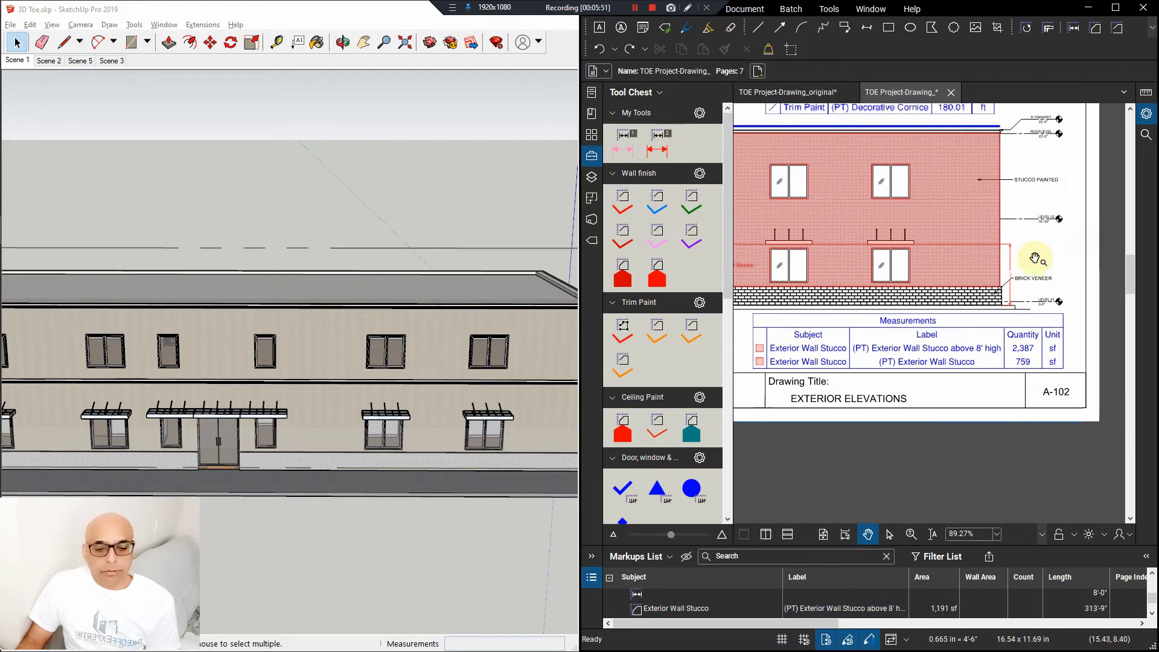
scroll(1028, 284, "up", 3)
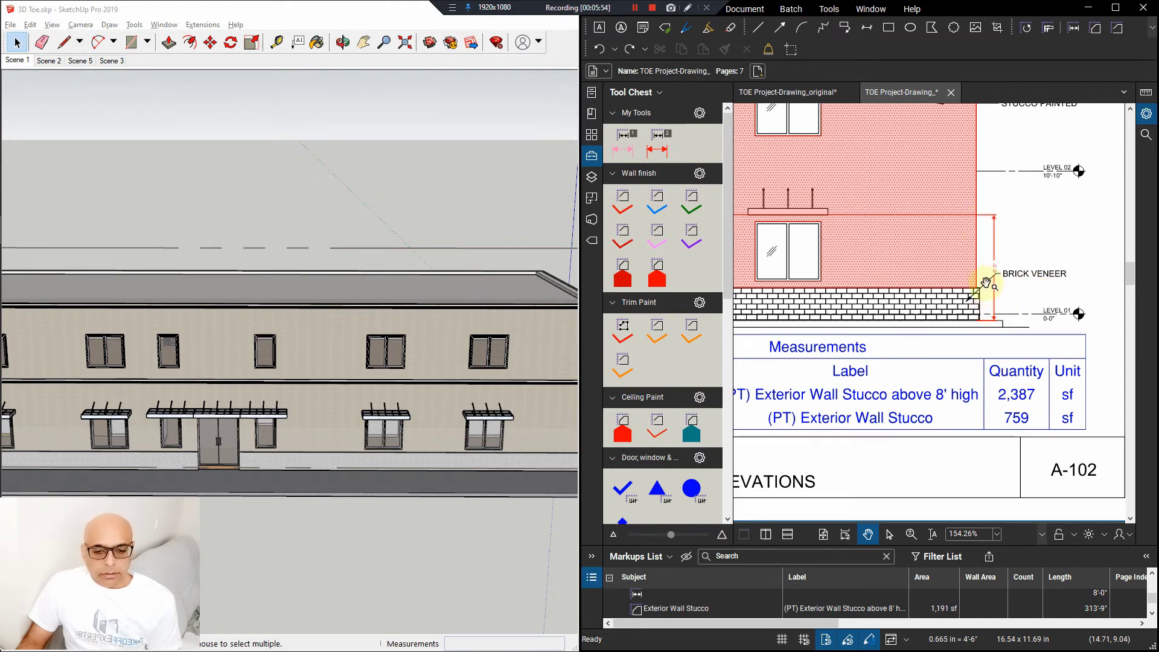
scroll(985, 308, "down", 2)
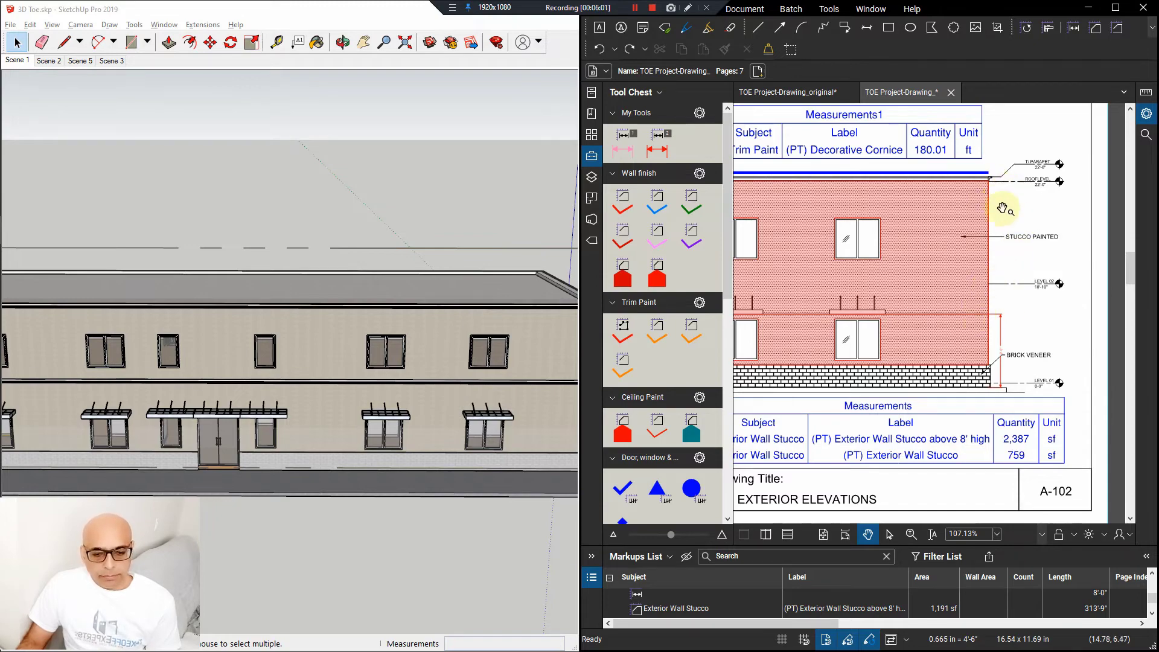
scroll(1005, 214, "down", 5)
left_click_drag(1014, 226, 1097, 225)
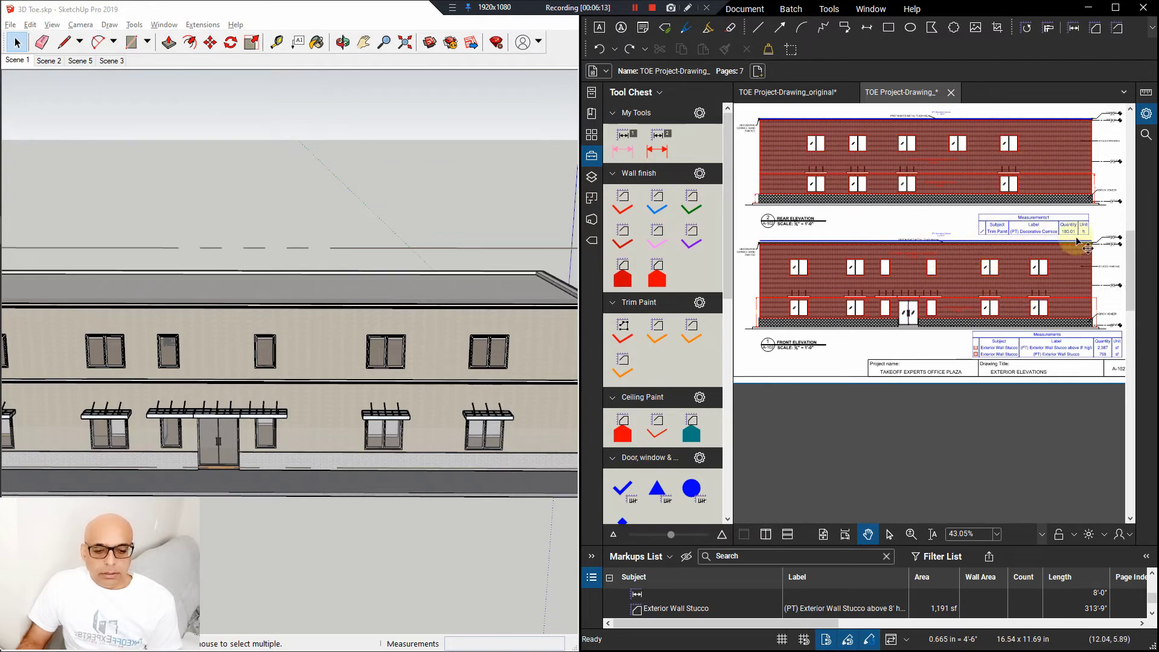
scroll(1083, 240, "up", 3)
scroll(1084, 238, "up", 2)
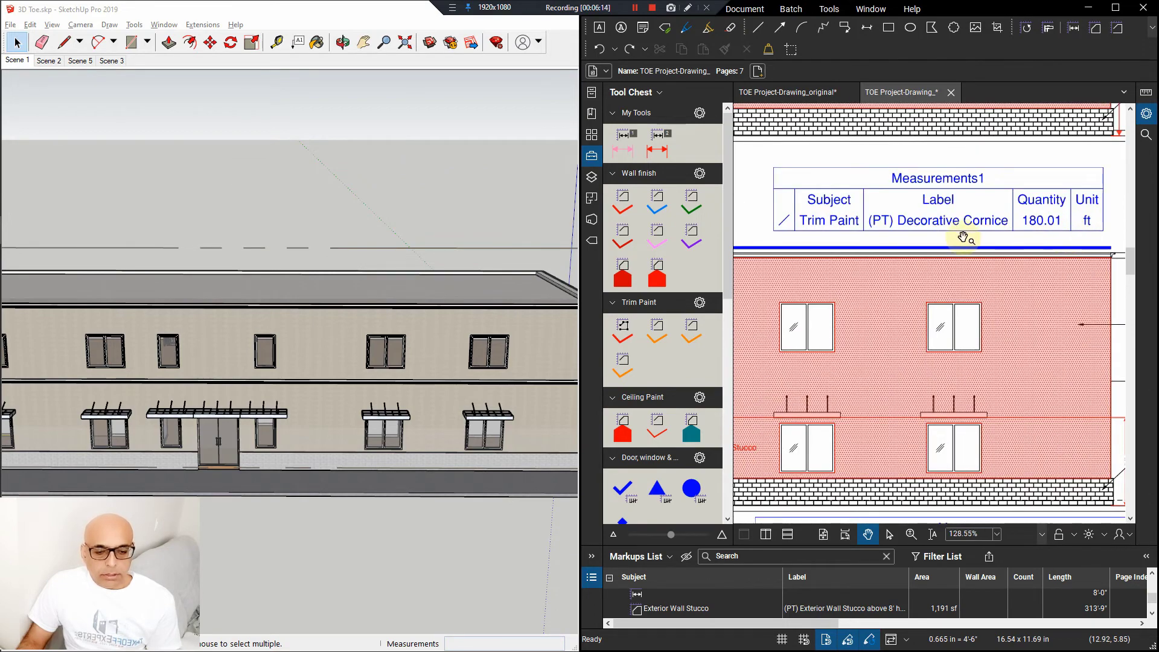
scroll(1002, 234, "up", 4)
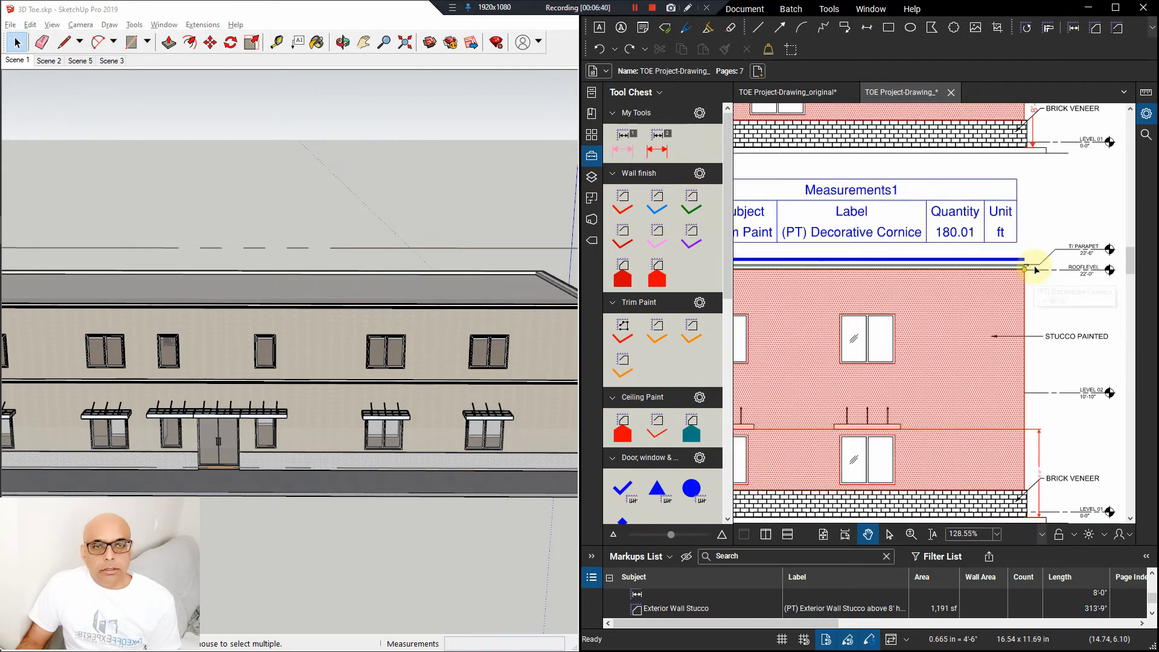
scroll(1026, 276, "up", 4)
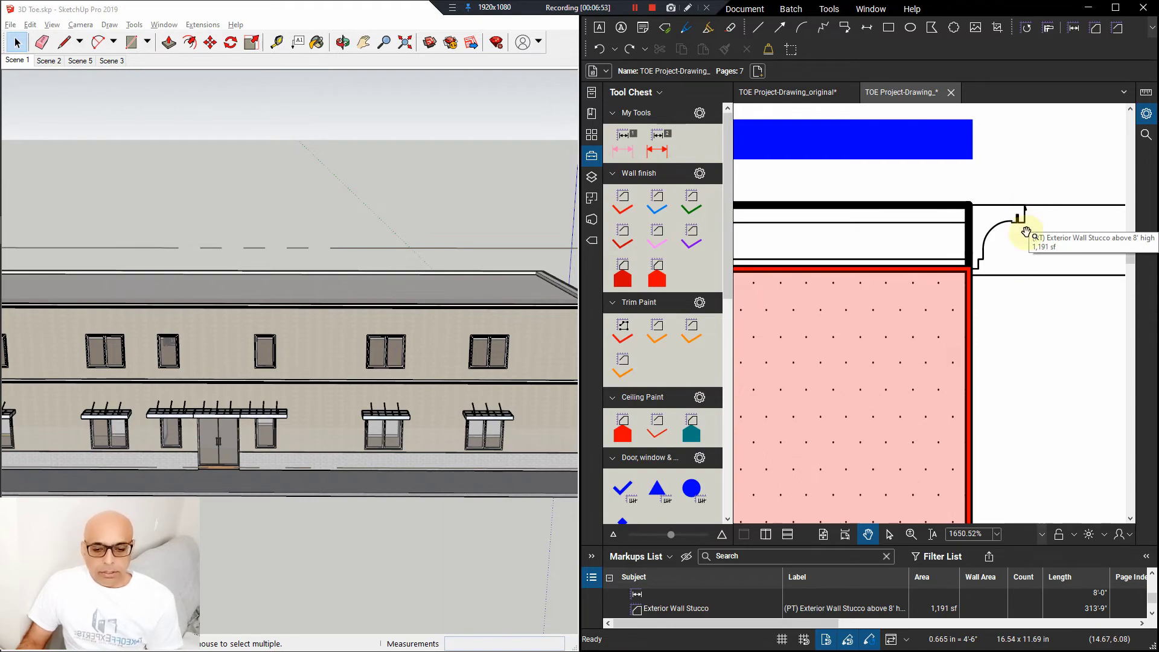
Zoom out in Bluebeam to show the full drawing sheet
scroll(1022, 275, "down", 3)
scroll(1022, 275, "down", 6)
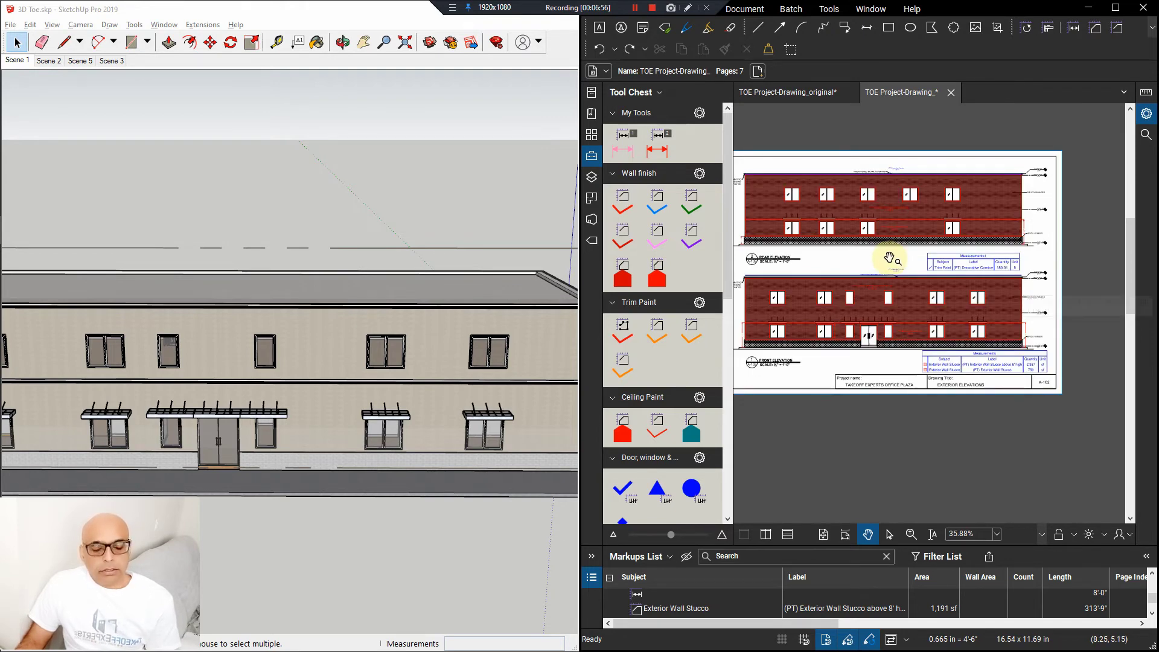
left_click(889, 259)
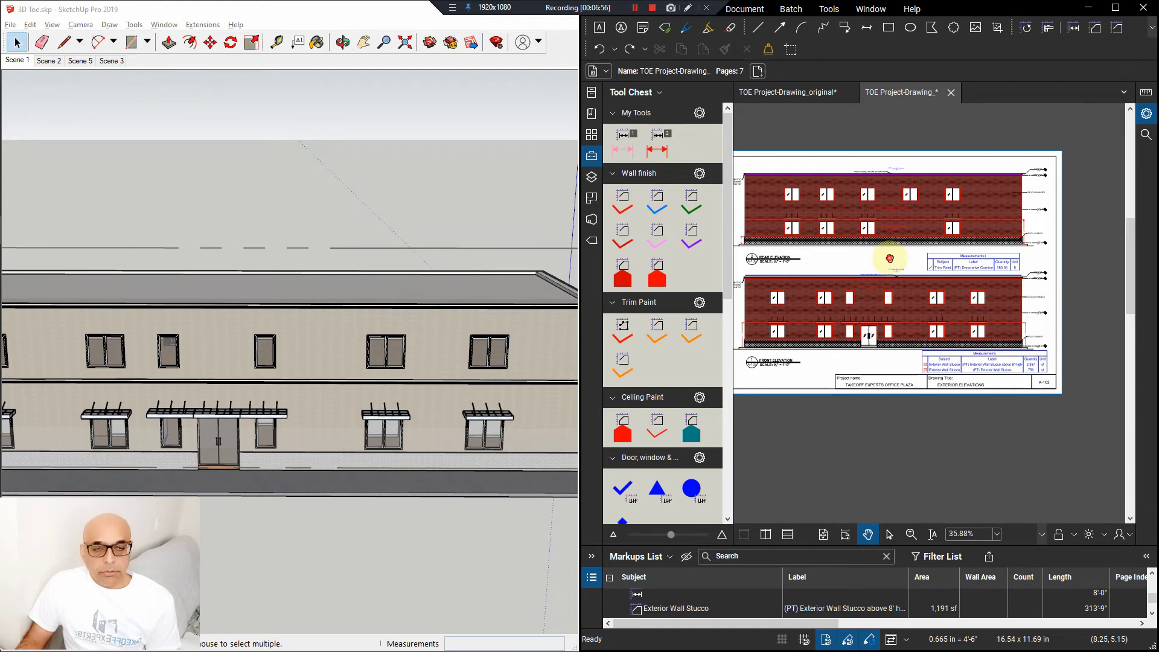
left_click_drag(889, 258, 915, 265)
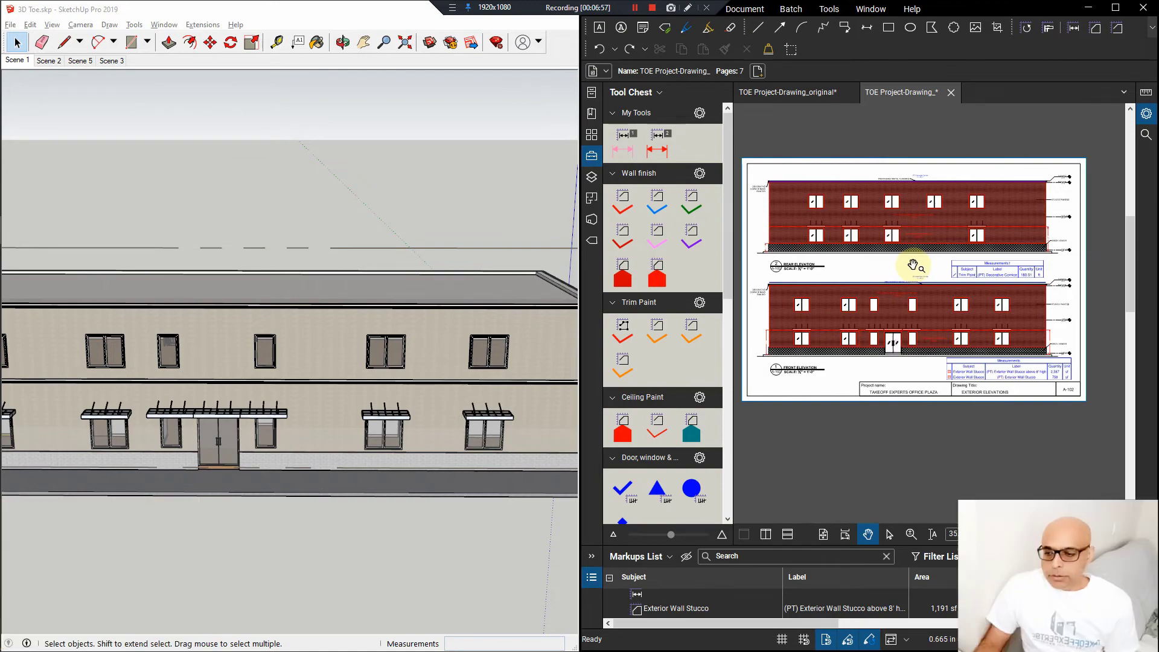
Open the Paint BoQ Excel workbook from the 3D TOE 2 project folder
mouse_move(15, 96)
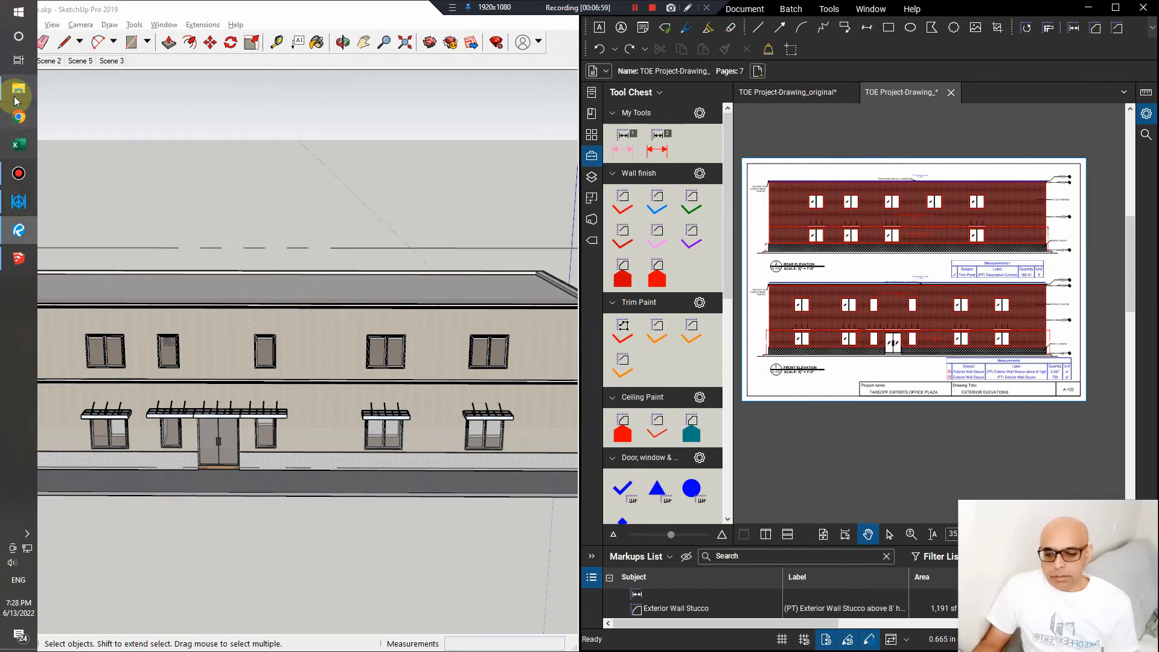
left_click(16, 98)
left_click(522, 204)
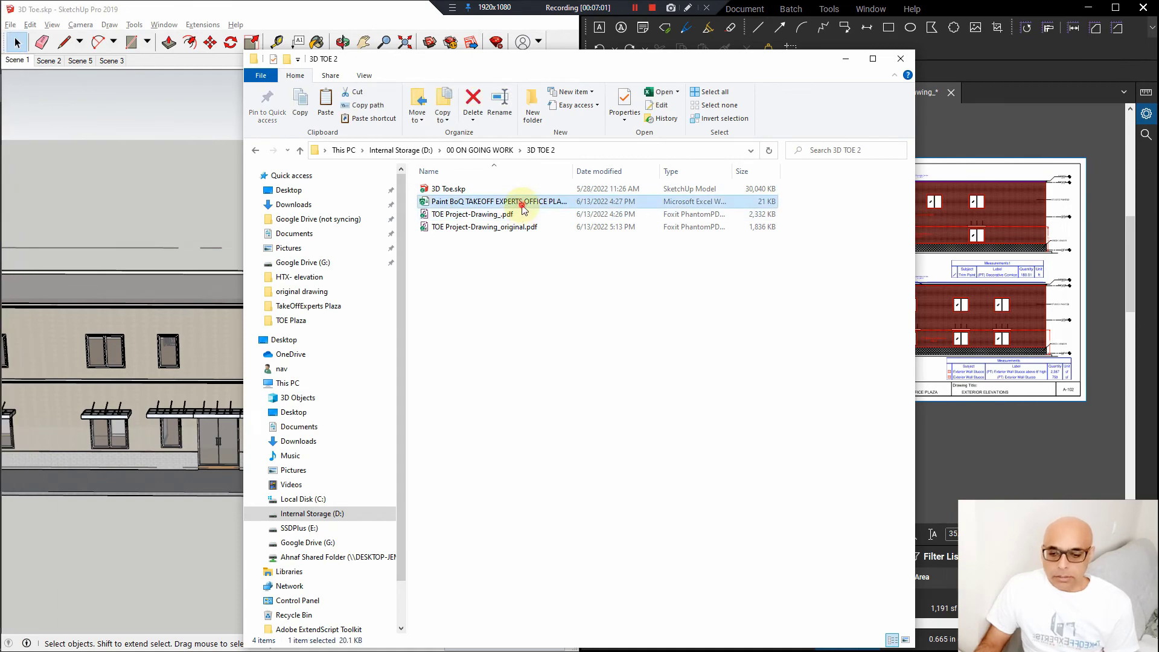
double_click(523, 207)
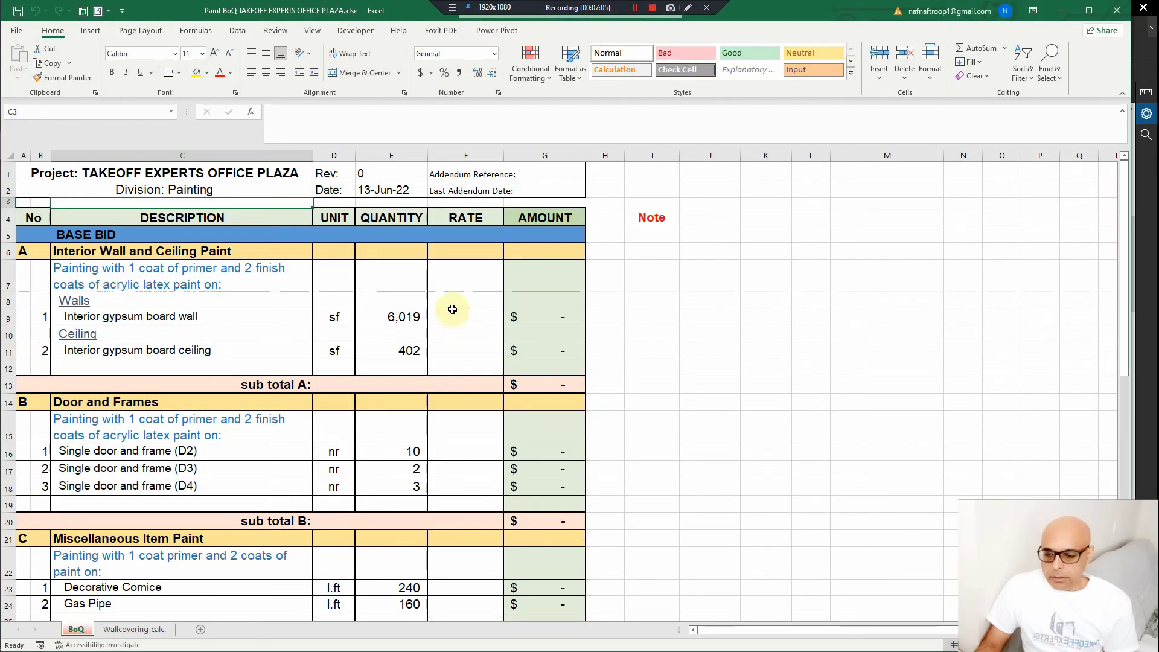
Enter a 1.20 per-sf rate in F9 for the gypsum board wall and verify G9's =F9*E9 amount
left_click(453, 310)
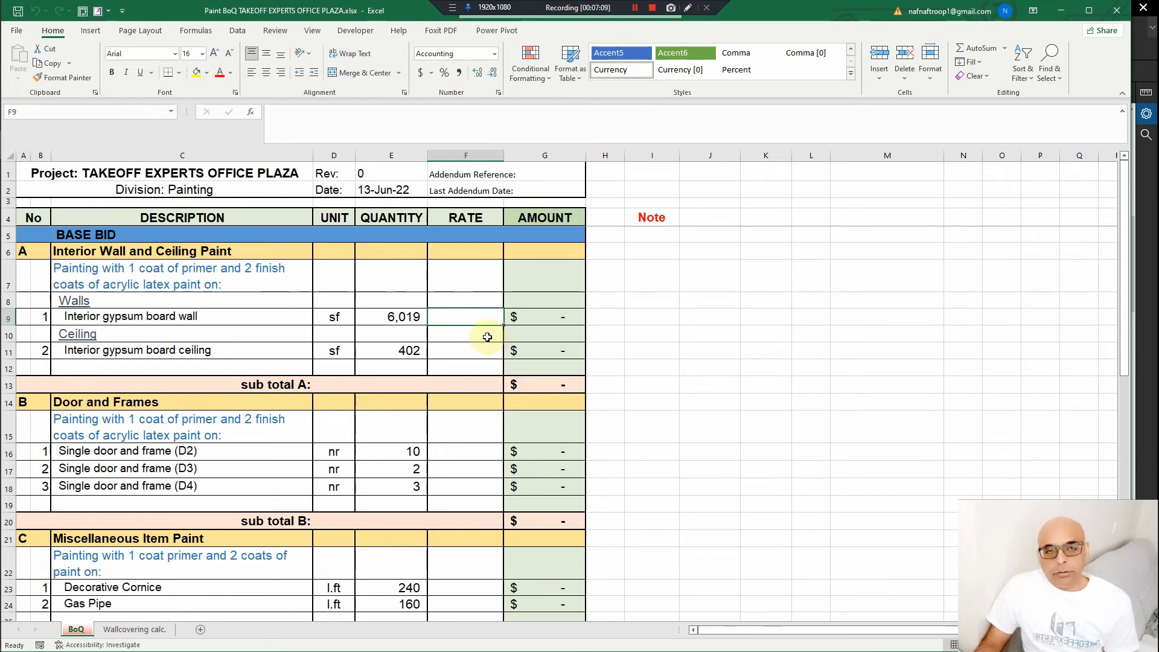
type("1.2")
key("Return")
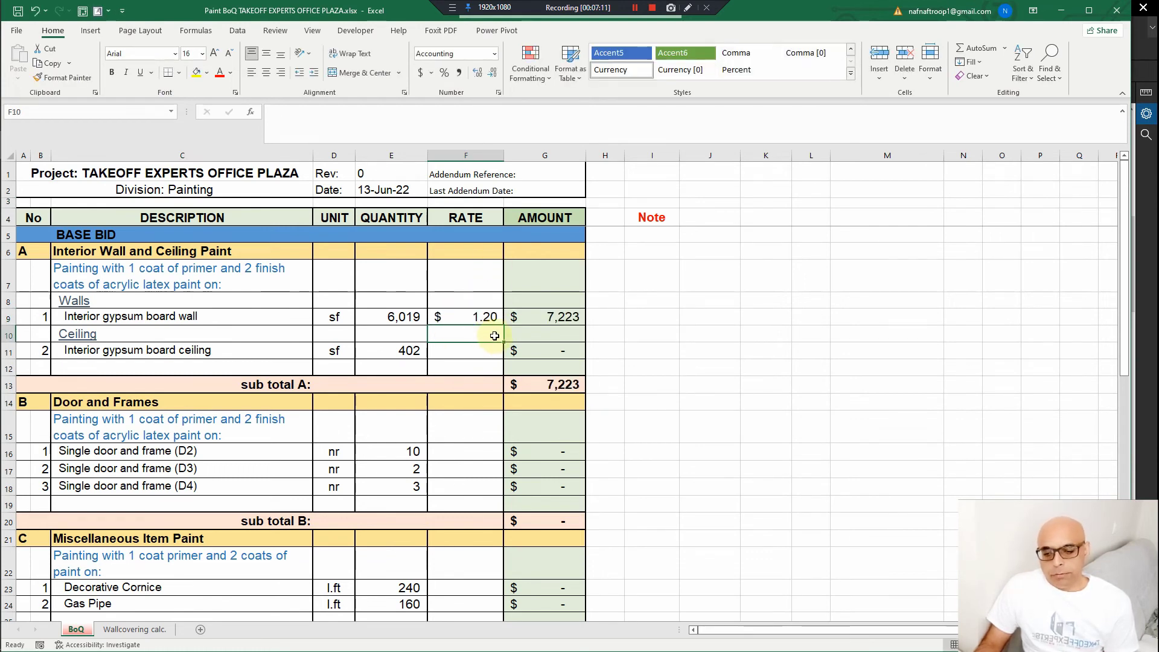
left_click(521, 322)
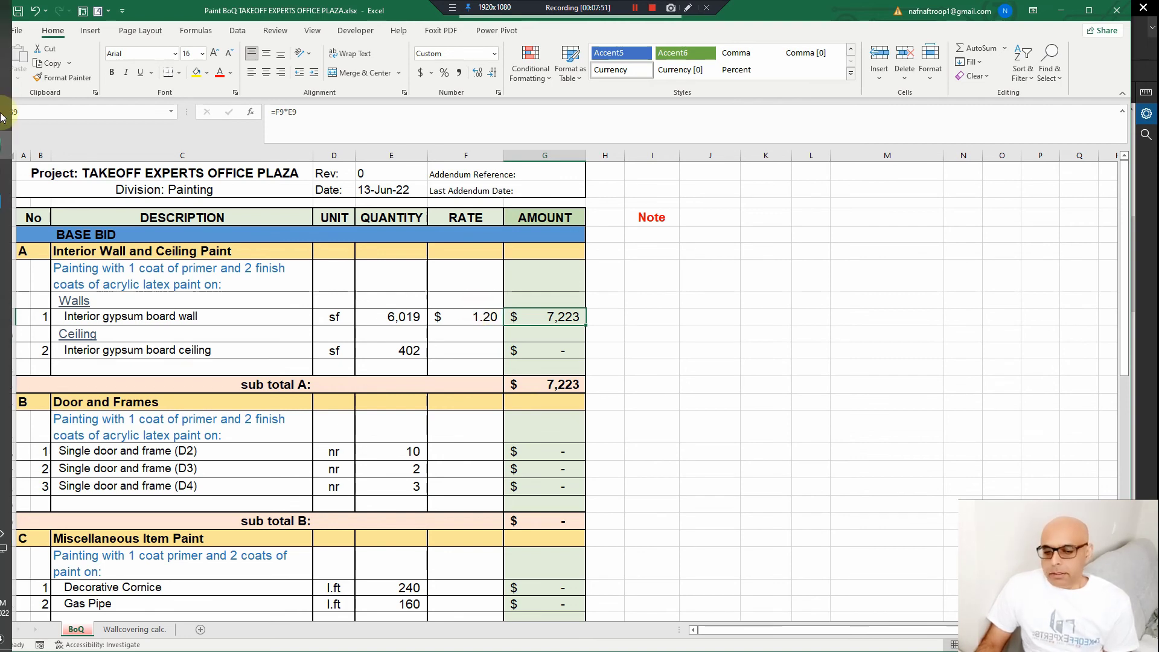
left_click(8, 204)
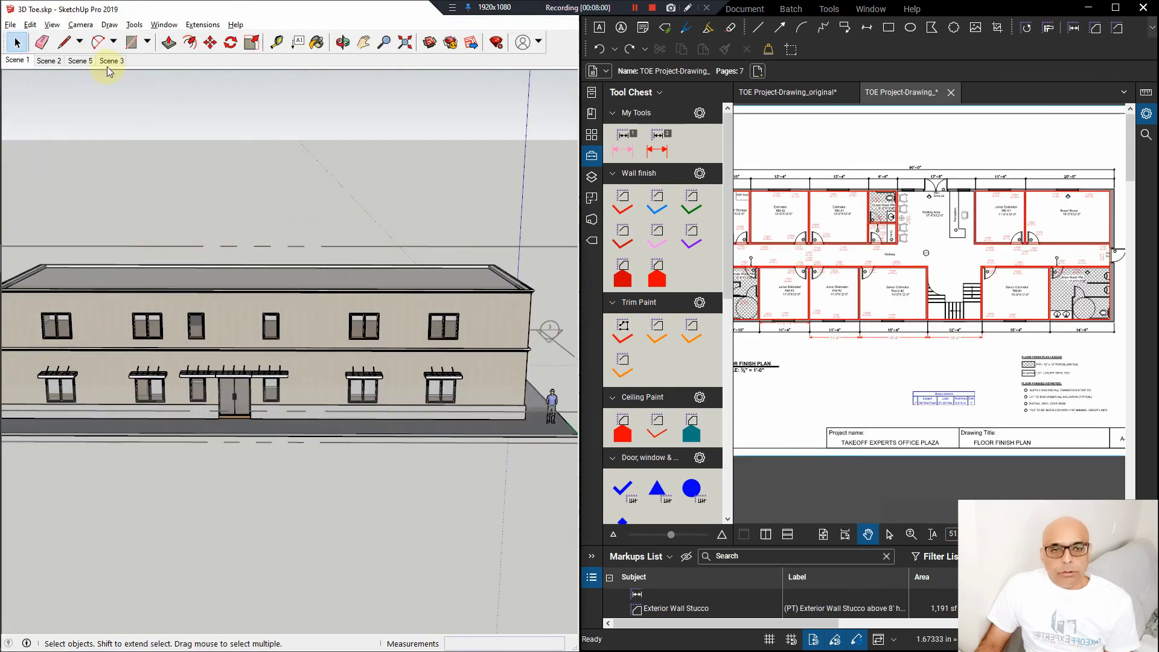
Switch to Scene 5 and orbit in close on the interior staircase and railing
left_click(83, 61)
middle_click_drag(303, 383, 332, 335)
scroll(262, 290, "up", 5)
mouse_move(262, 290)
middle_mouse_down()
mouse_move(194, 266)
mouse_move(240, 298)
middle_mouse_up()
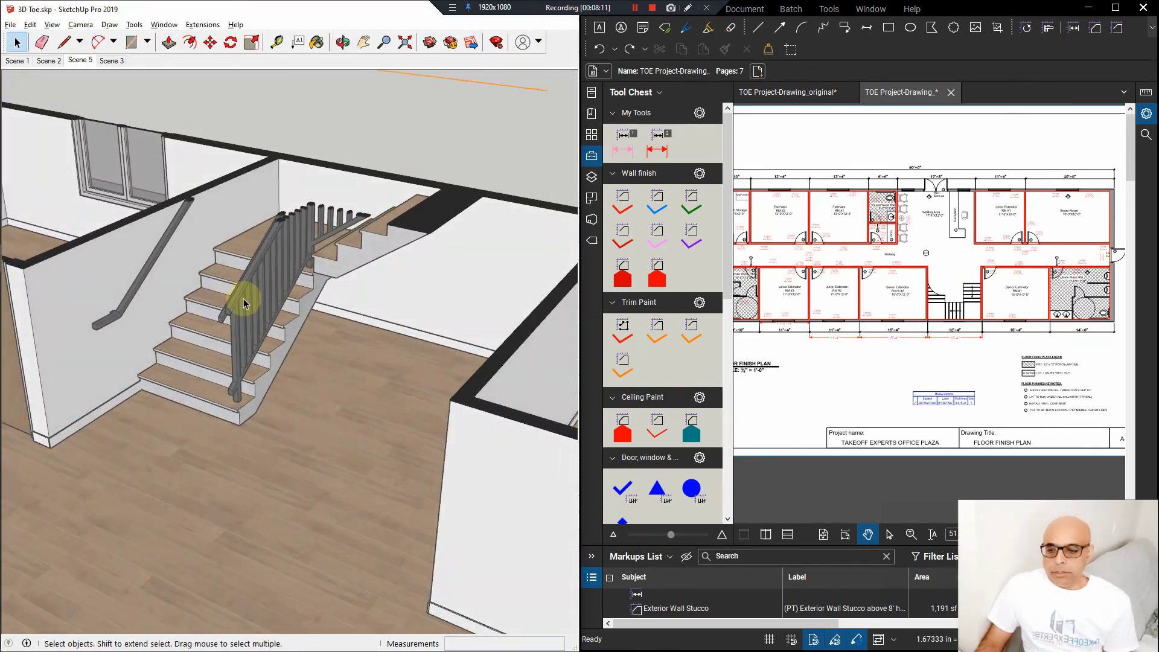